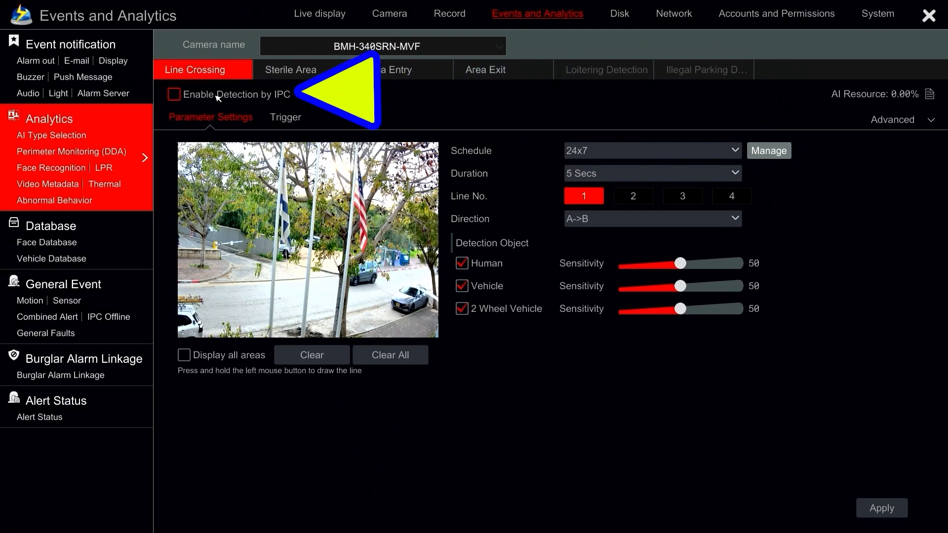
Enable line crossing detection by IPC for camera BMH-340SRN-MVF and draw line 1 diagonally across the road.
left_click(217, 96)
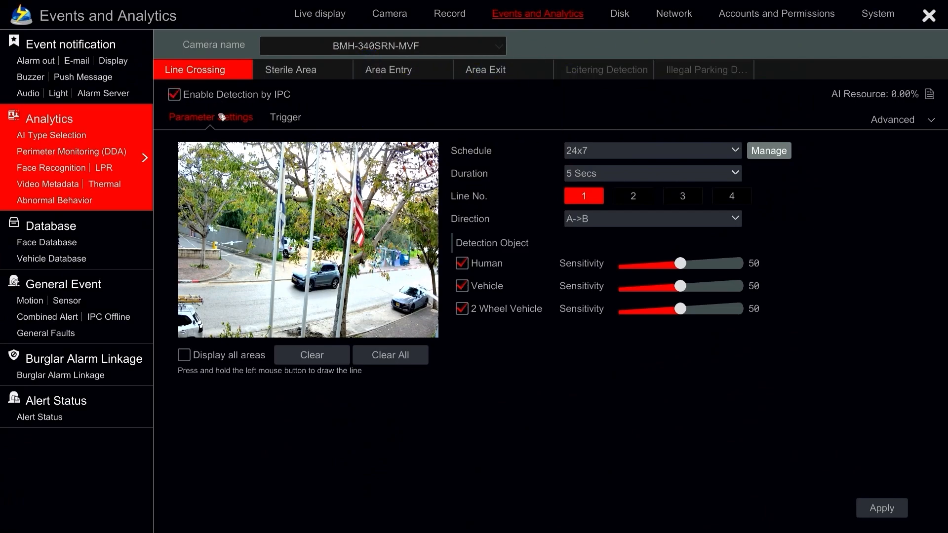
left_click_drag(288, 253, 349, 325)
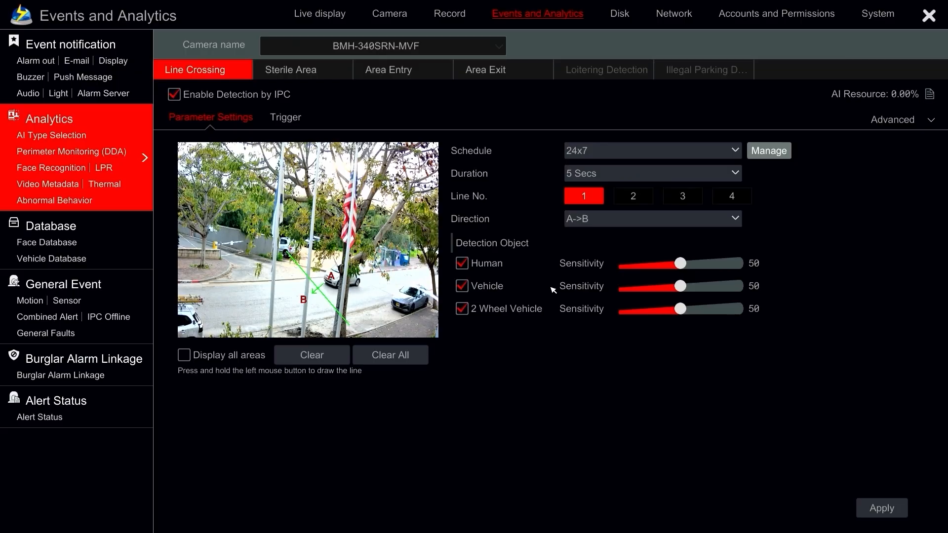
Limit the line crossing detection objects to 2 Wheel Vehicle and set the crossing direction to A<-B.
left_click(486, 265)
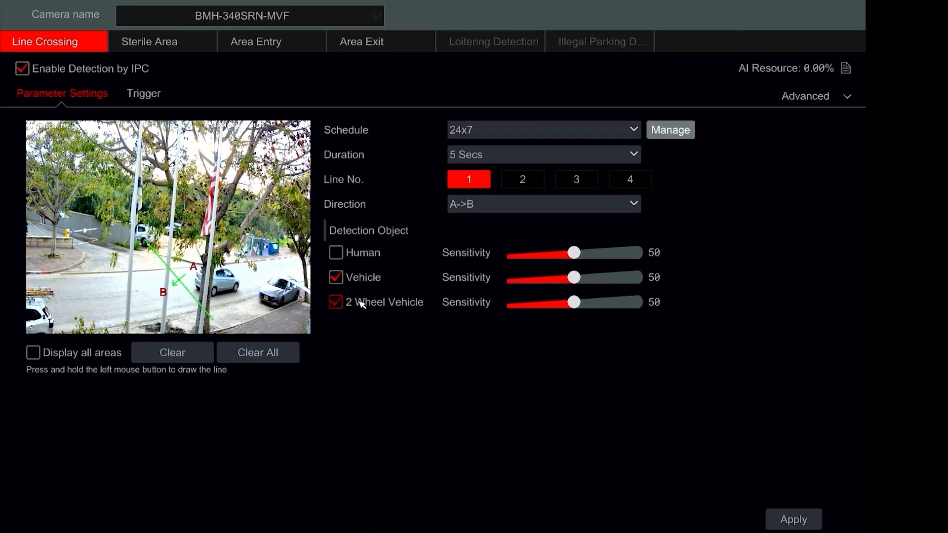
left_click(362, 282)
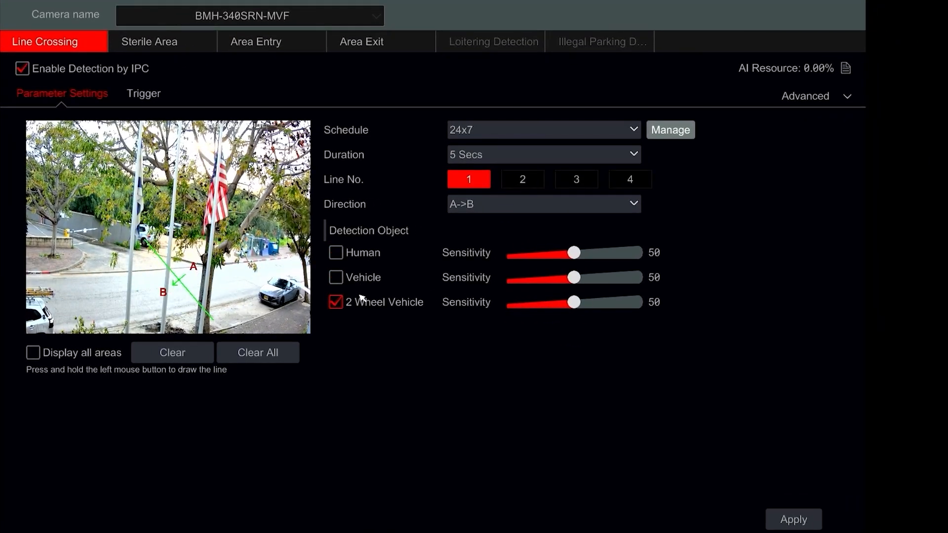
left_click(475, 211)
left_click(480, 263)
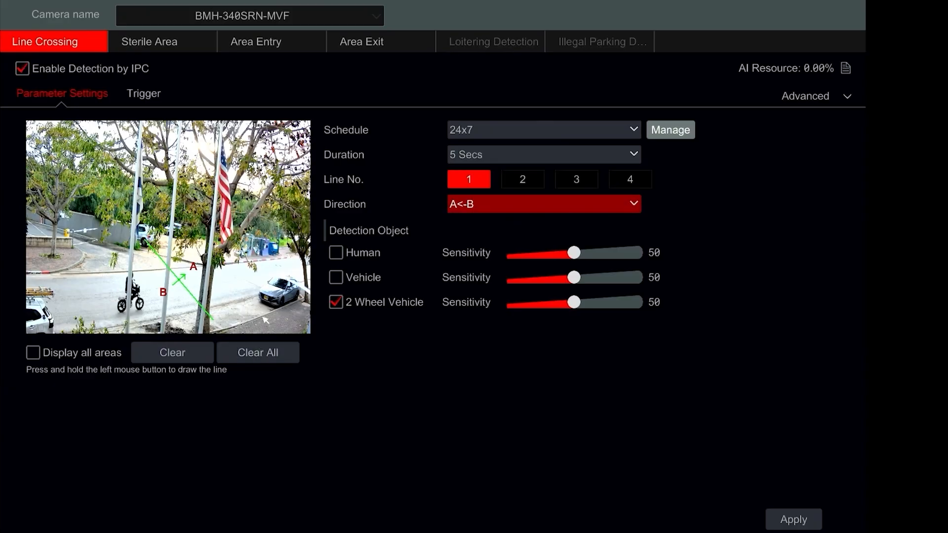
Check the line crossing trigger actions, apply the configuration and return to the parameter settings.
left_click(156, 98)
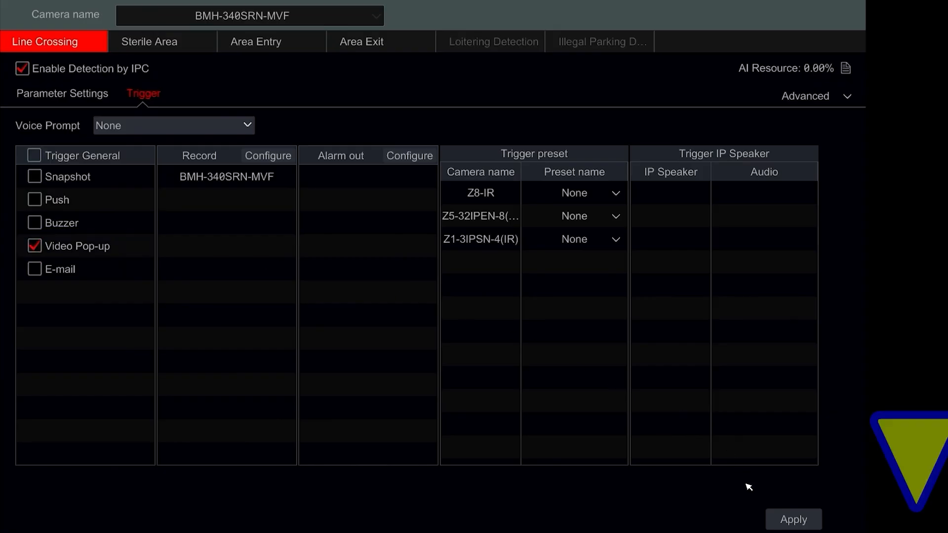
left_click(769, 518)
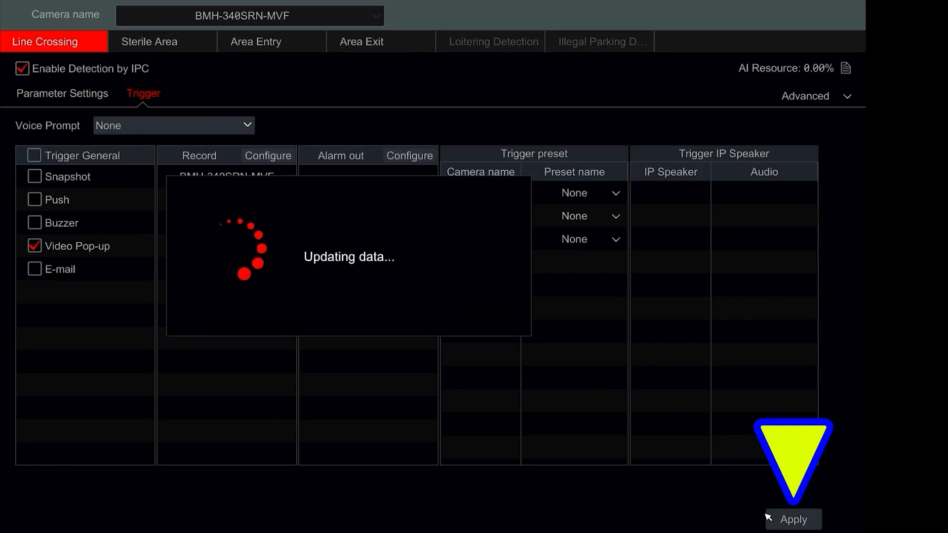
left_click(56, 100)
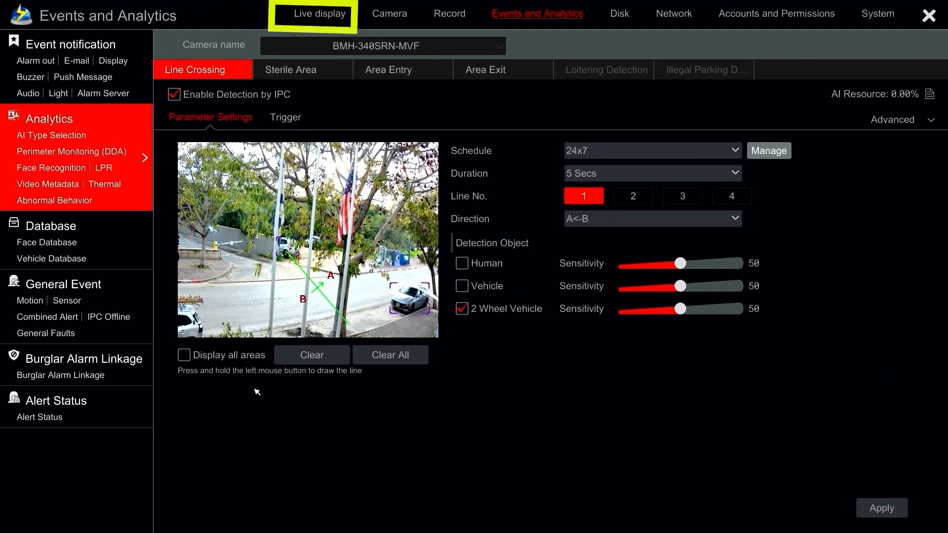
Return to the live display and switch the camera list to Object Recognition (DDA).
left_click(334, 18)
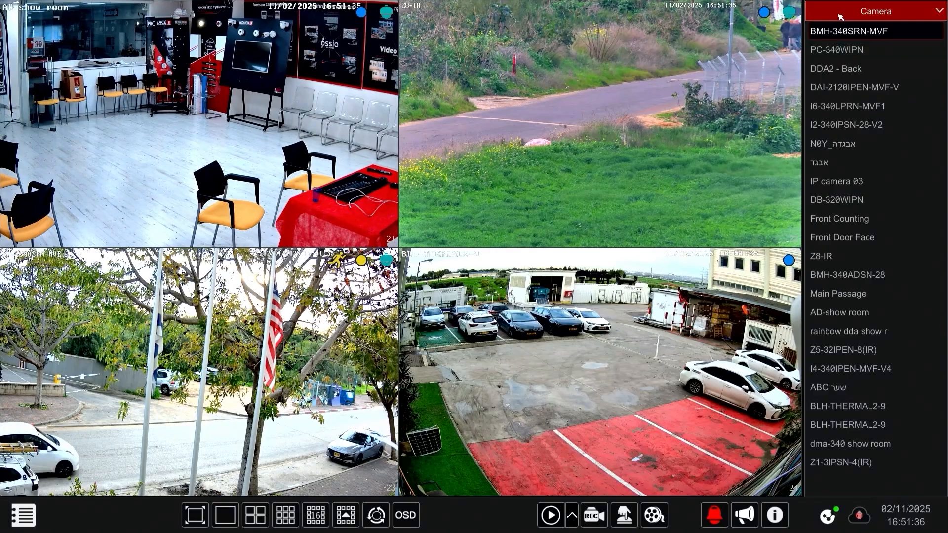
left_click(857, 11)
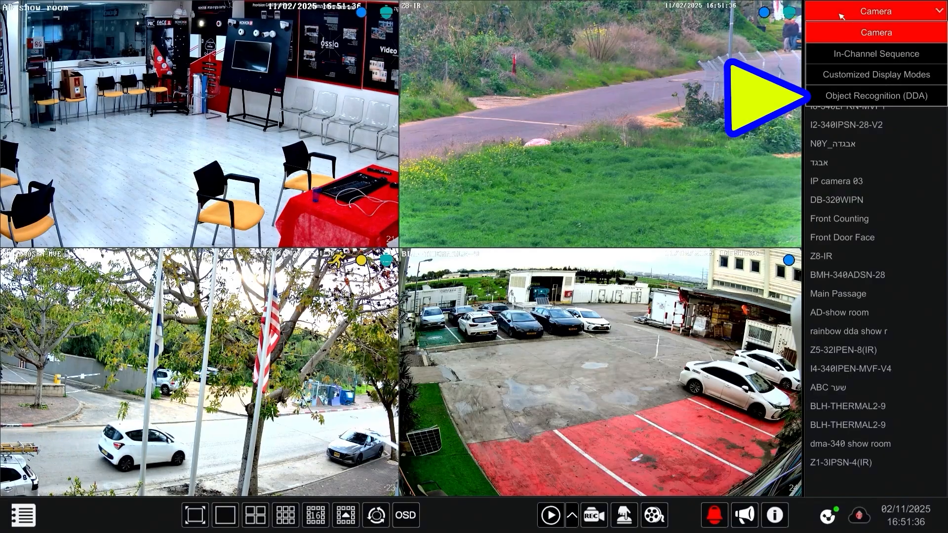
left_click(863, 99)
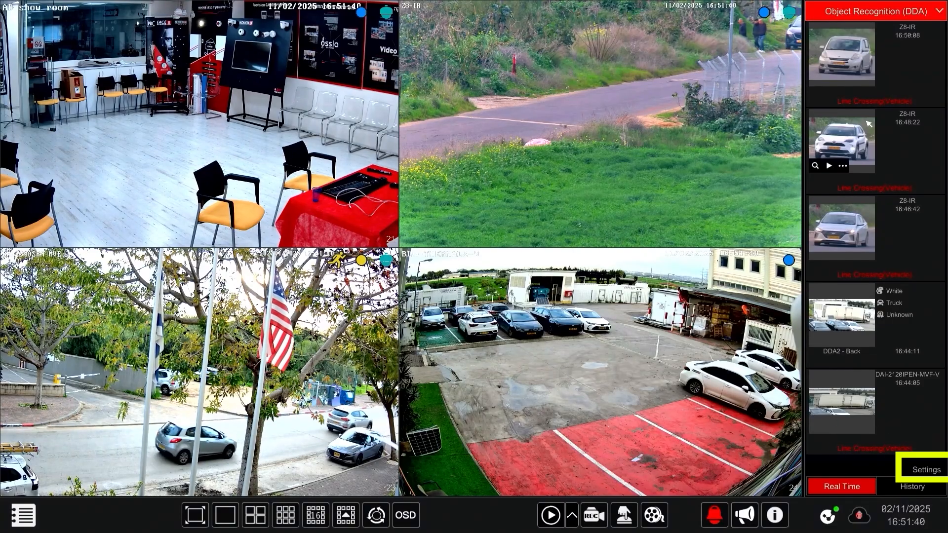
Set the object recognition display to Vehicle and turn on the object box and detection area overlays.
left_click(918, 469)
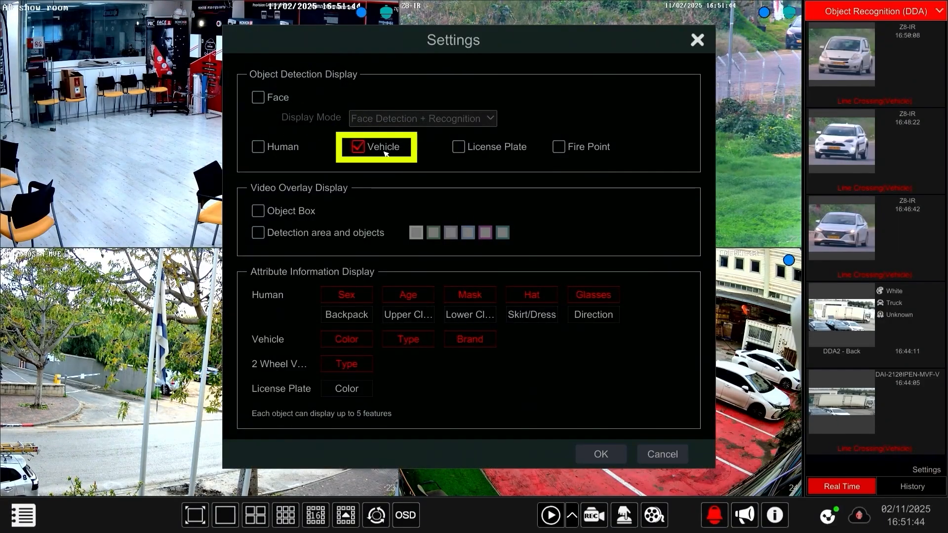
left_click(258, 232)
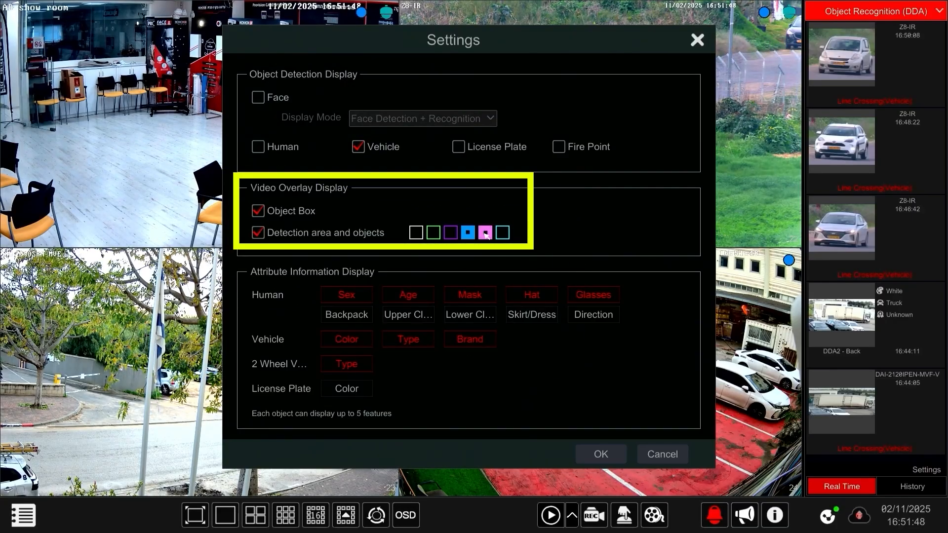
left_click(602, 454)
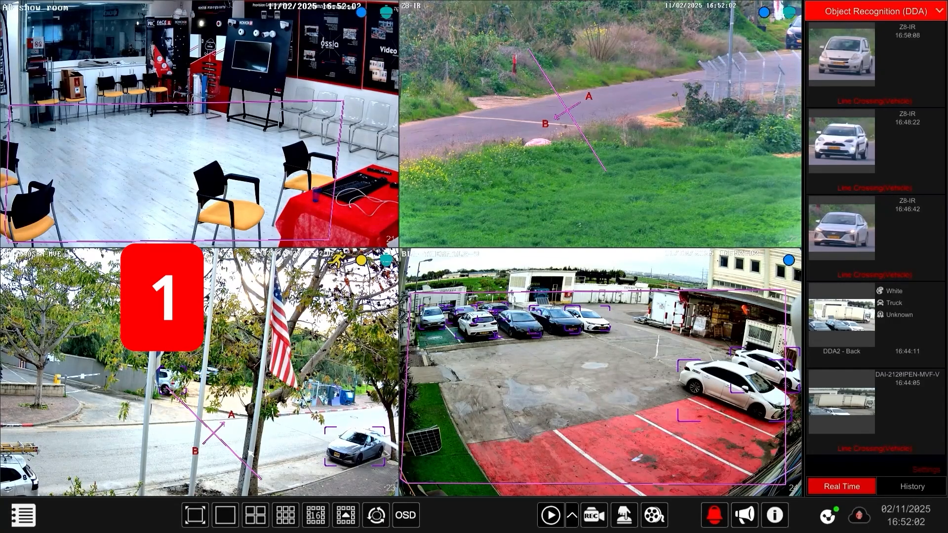
Enlarge the BMH-340SRN-MVF live view to watch two-wheel vehicle line crossings, and return to the four-camera view.
double_click(249, 451)
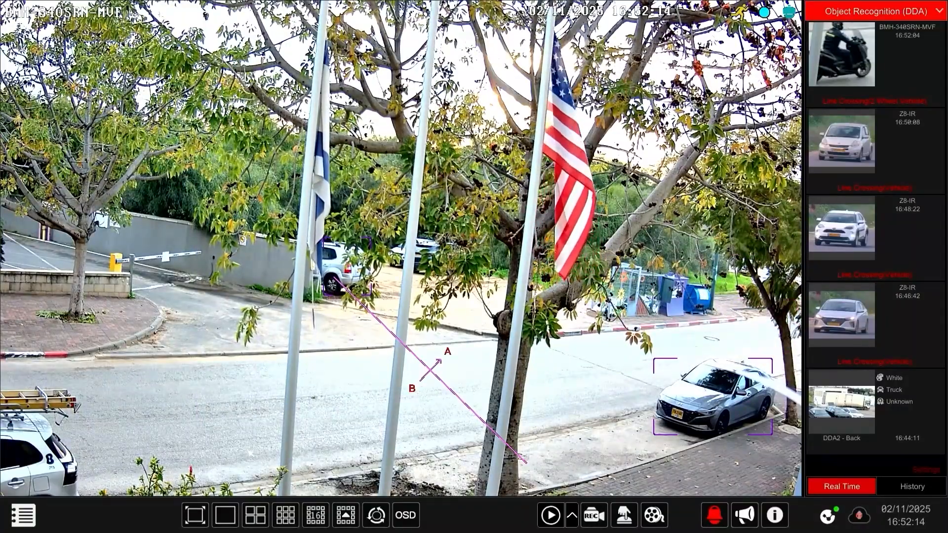
double_click(250, 453)
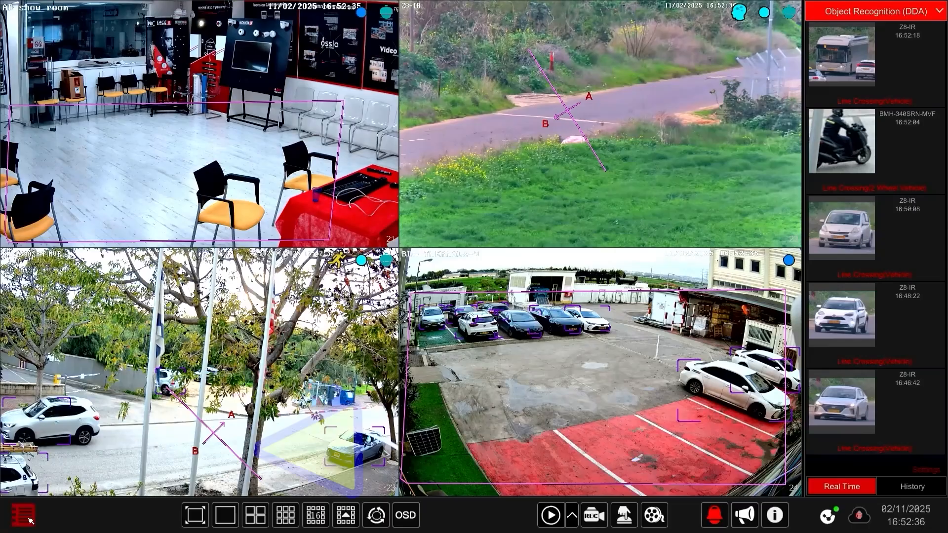
In the Perimeter Monitoring (DDA) line crossing settings, make Vehicle the only detection object for BMH-340SRN-MVF and apply it.
left_click(23, 515)
left_click(61, 456)
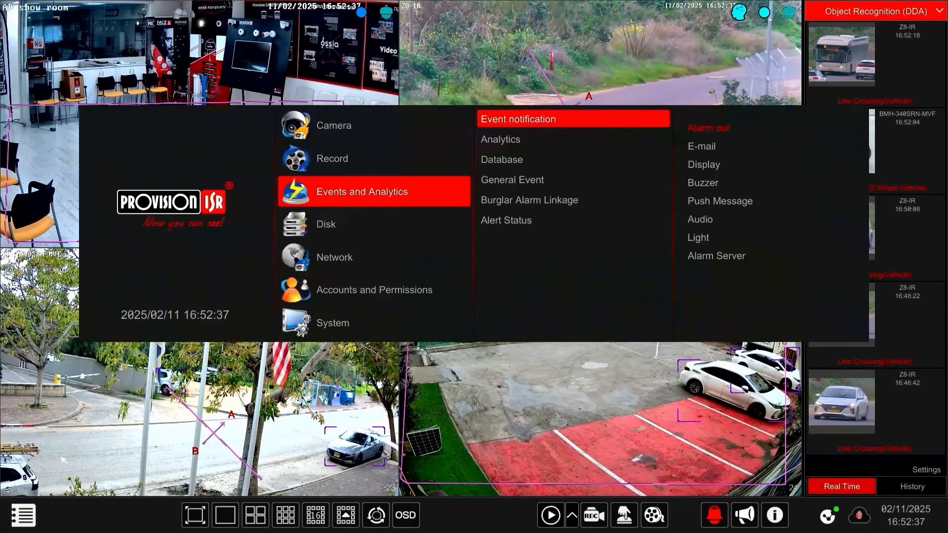
left_click(494, 139)
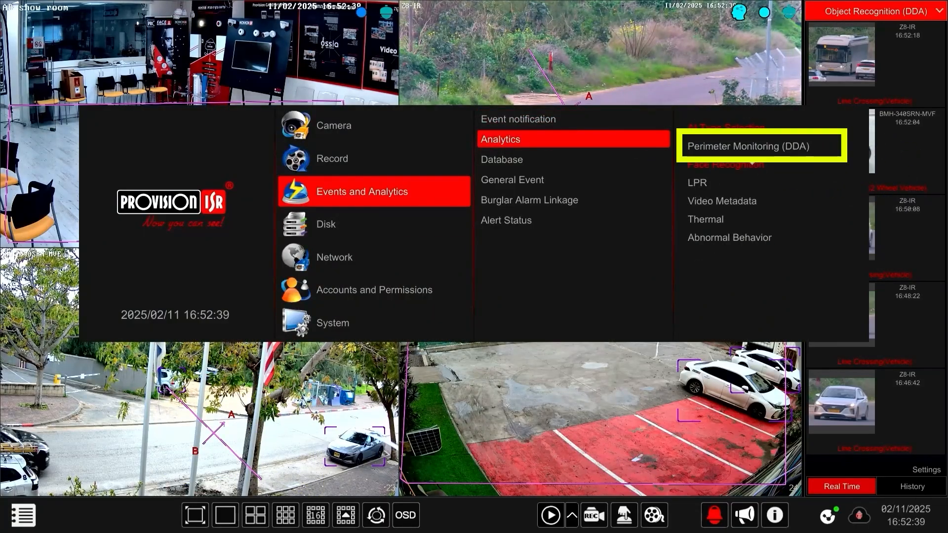
left_click(752, 148)
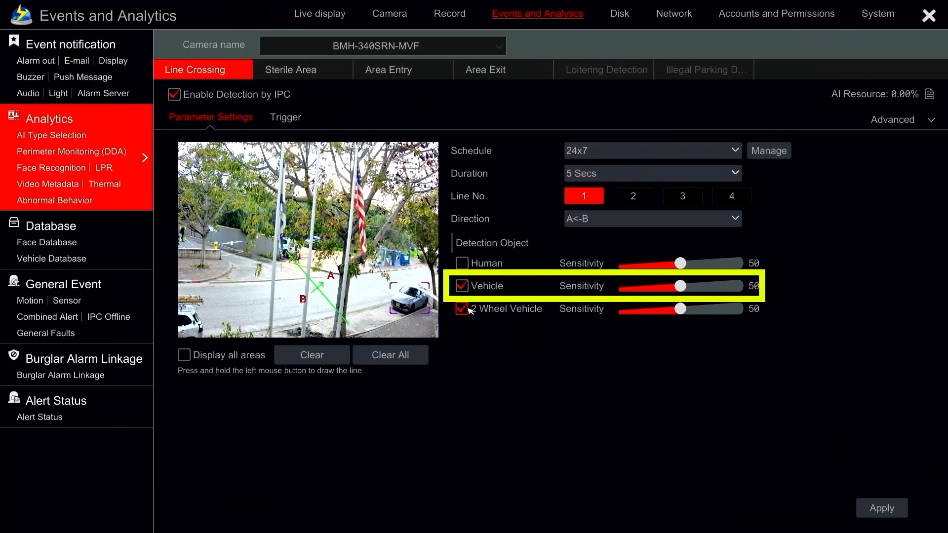
left_click(872, 508)
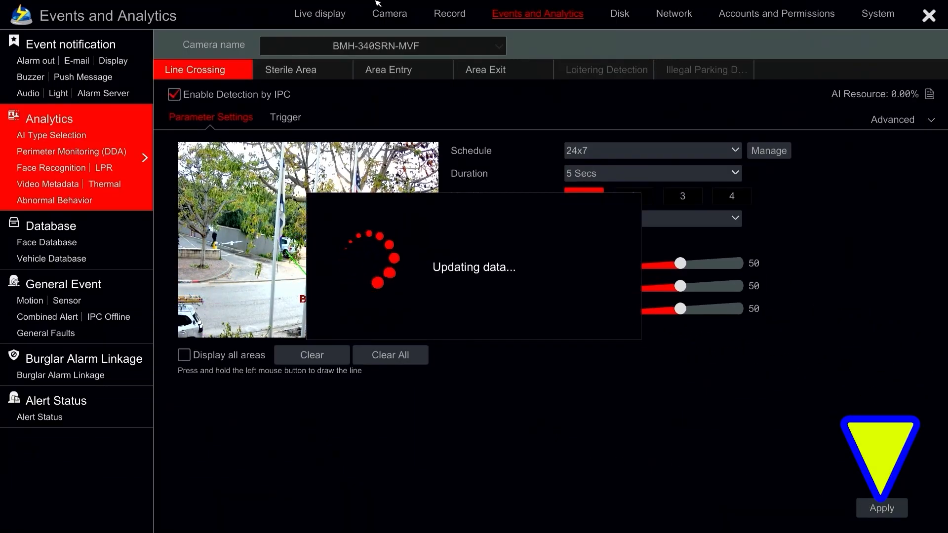
Go back to the live display, watch vehicle line crossings in the enlarged BMH-340SRN-MVF view, and restore the four-camera view.
left_click(332, 19)
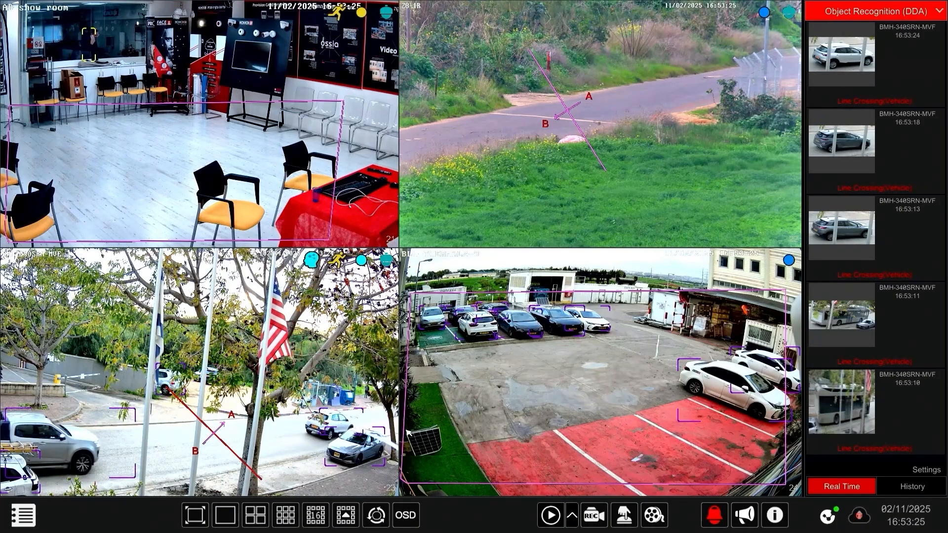
double_click(407, 431)
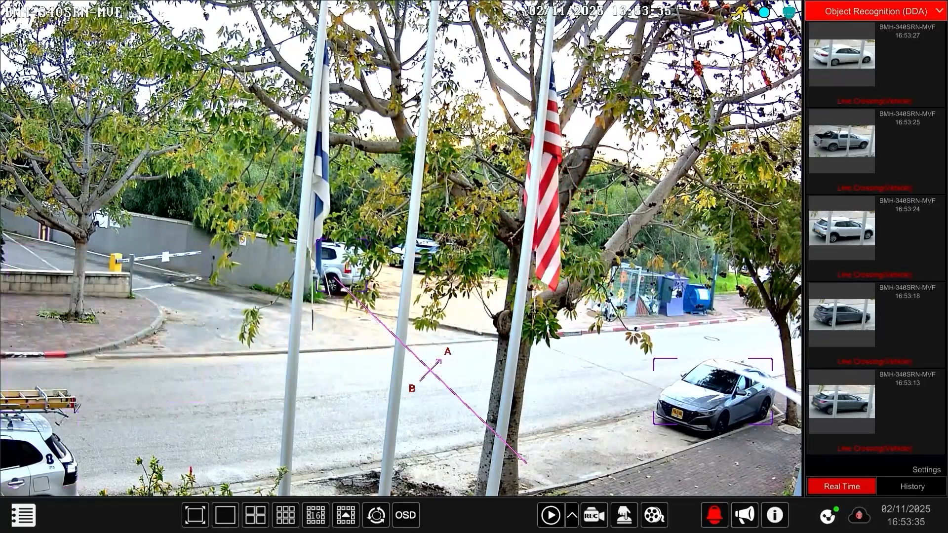
double_click(407, 433)
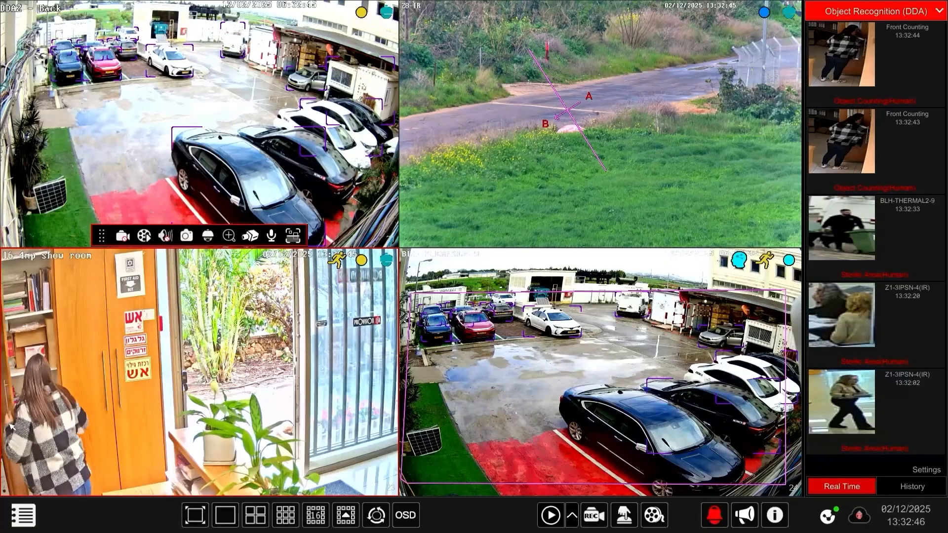
Open the Perimeter Monitoring (DDA) settings and select the camera DDA2 - Back.
left_click(22, 515)
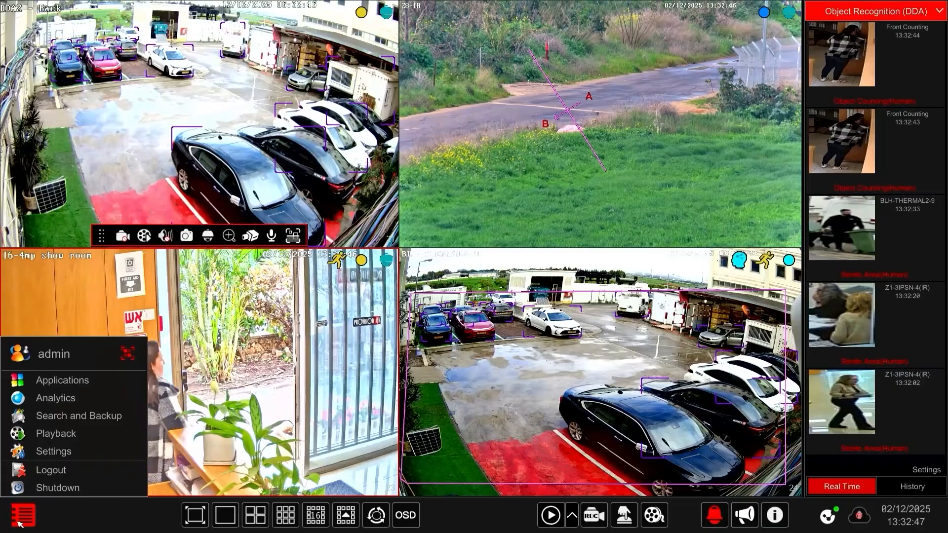
left_click(54, 451)
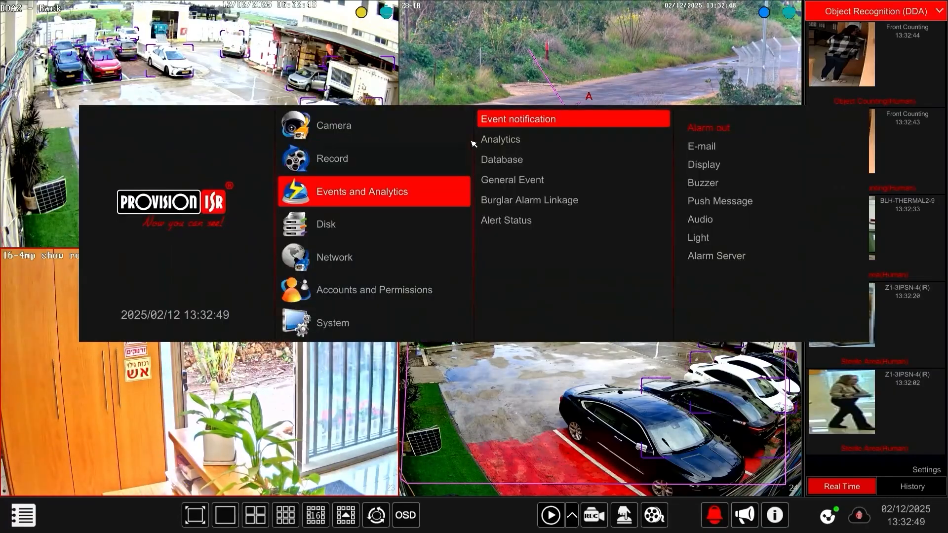
left_click(497, 141)
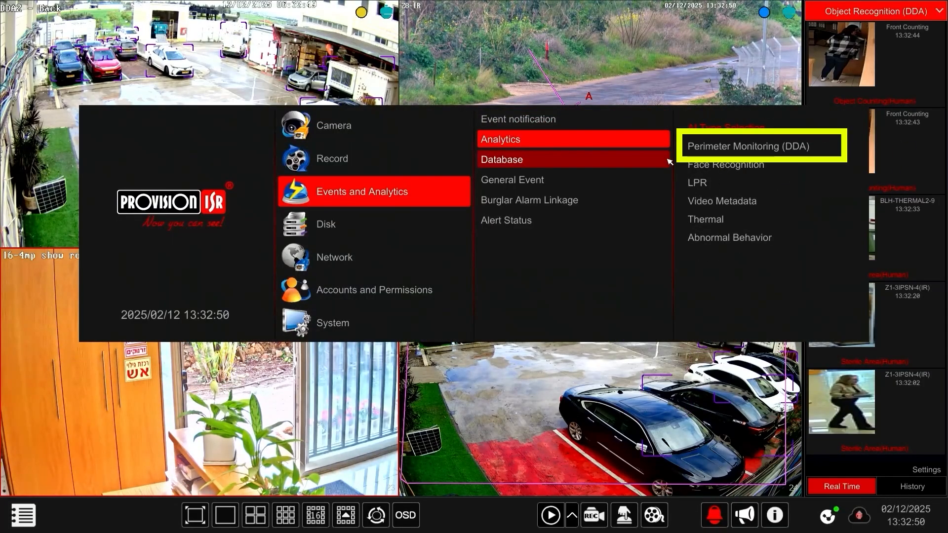
left_click(741, 146)
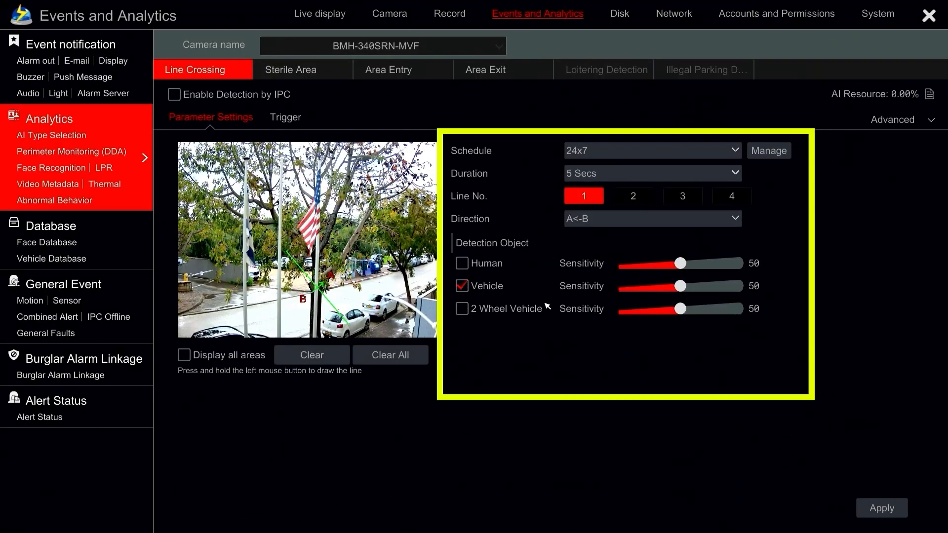
left_click(349, 47)
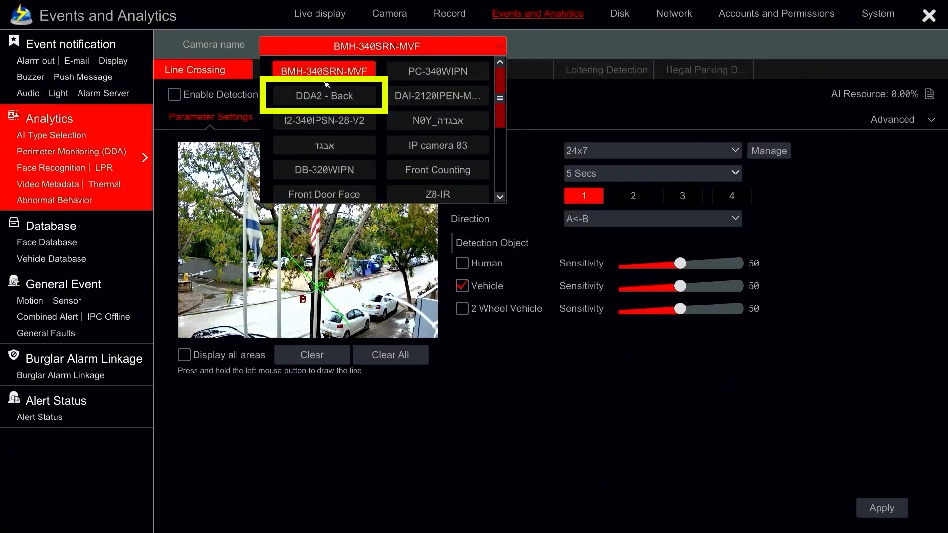
left_click(330, 97)
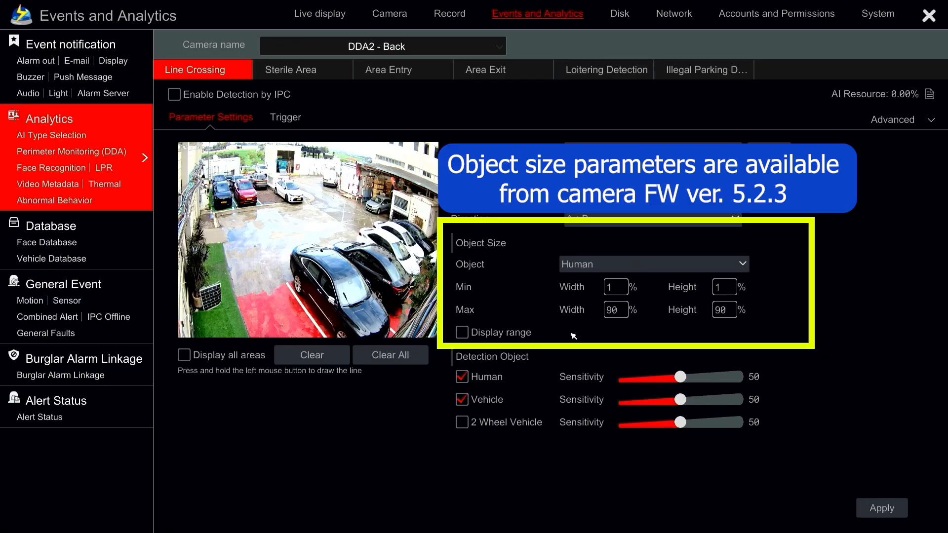
Preview the minimum and maximum human object size range on the line crossing image, and hide it again.
left_click(524, 335)
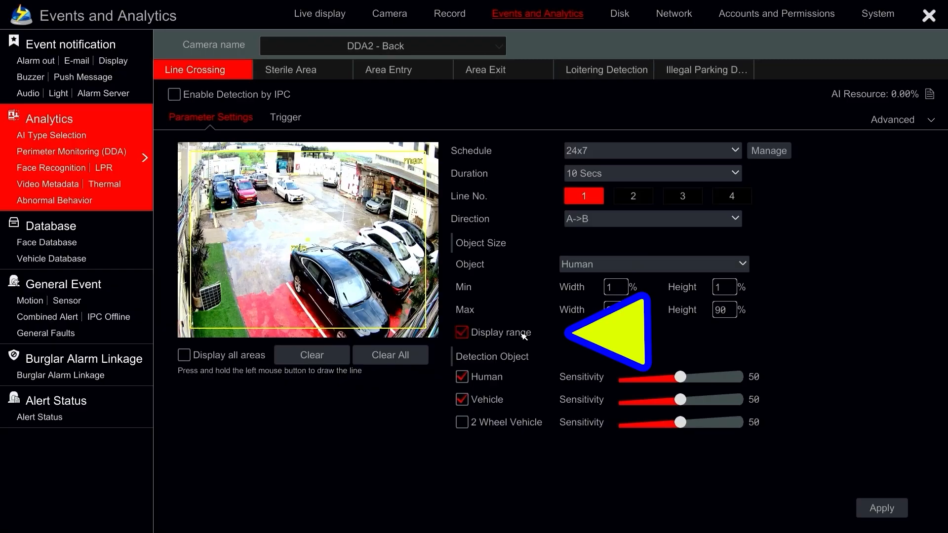
left_click(525, 337)
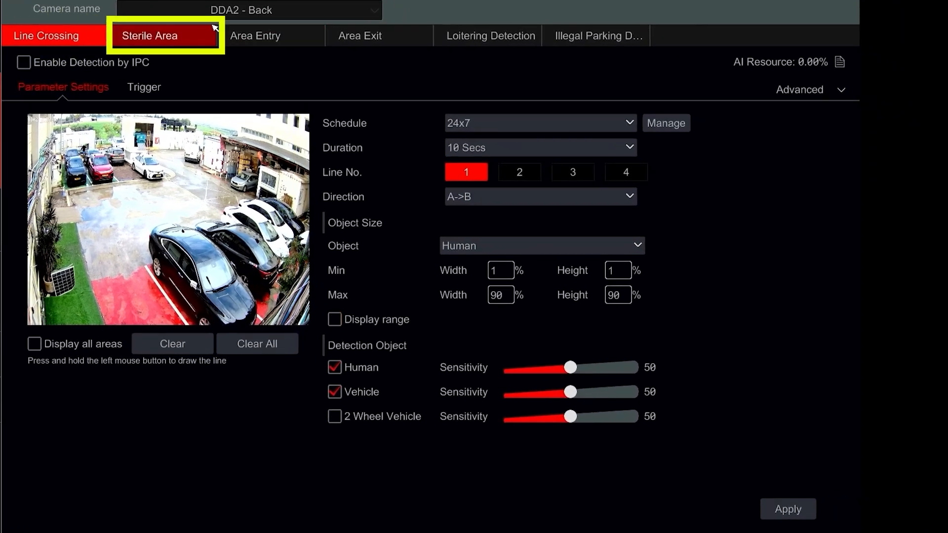
Draw a six-point Sterile Area as warning area 1 around the parking lot for DDA2 - Back.
left_click(194, 37)
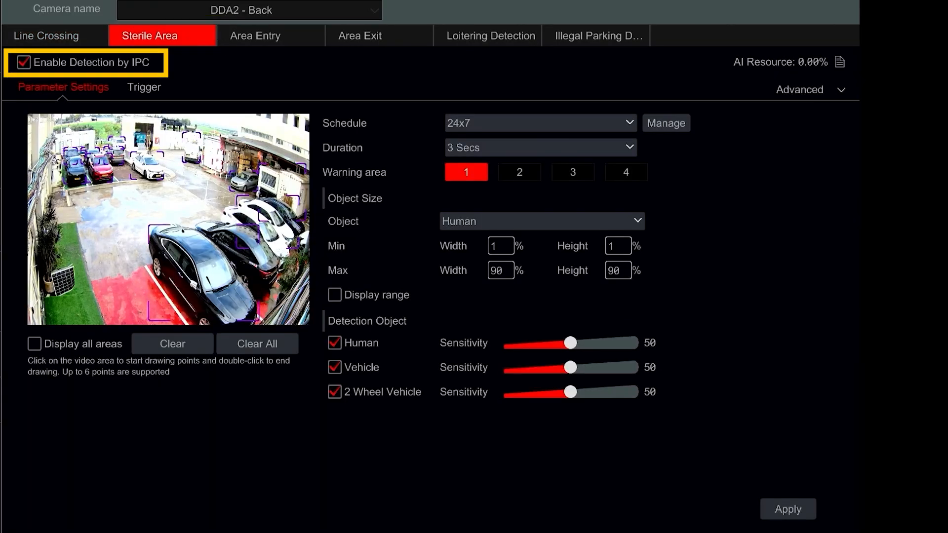
left_click(66, 131)
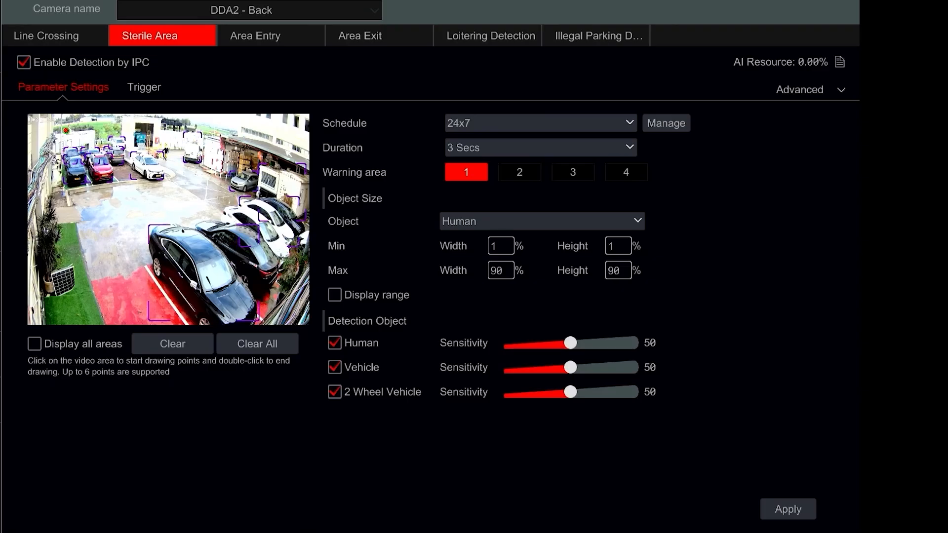
left_click(68, 301)
left_click(35, 182)
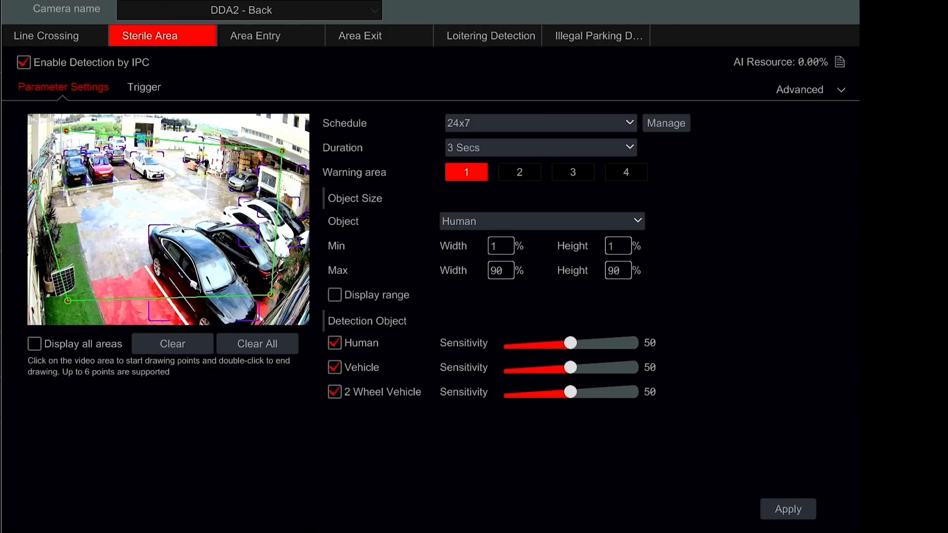
left_click(51, 143)
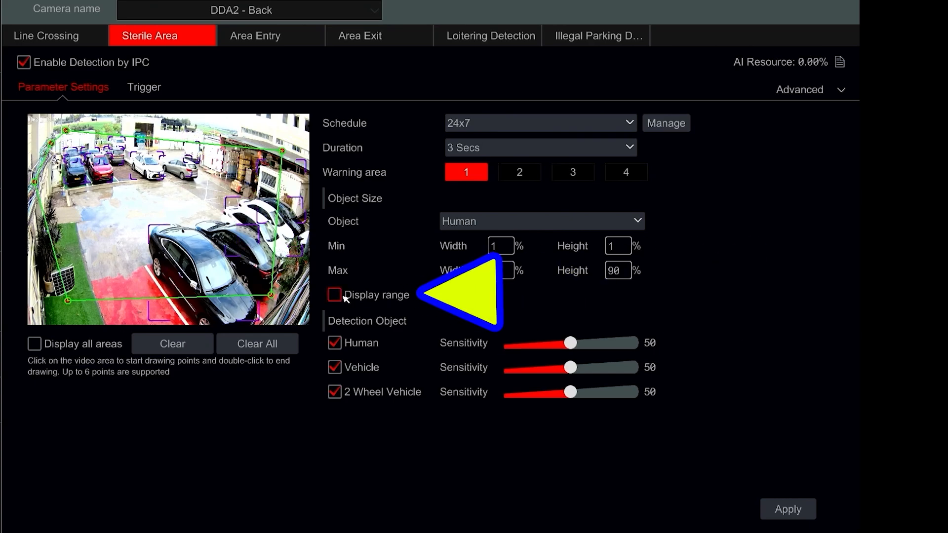
Show the object size range on the Sterile Area image and set the human minimum size to 9% width and 25% height.
left_click(388, 294)
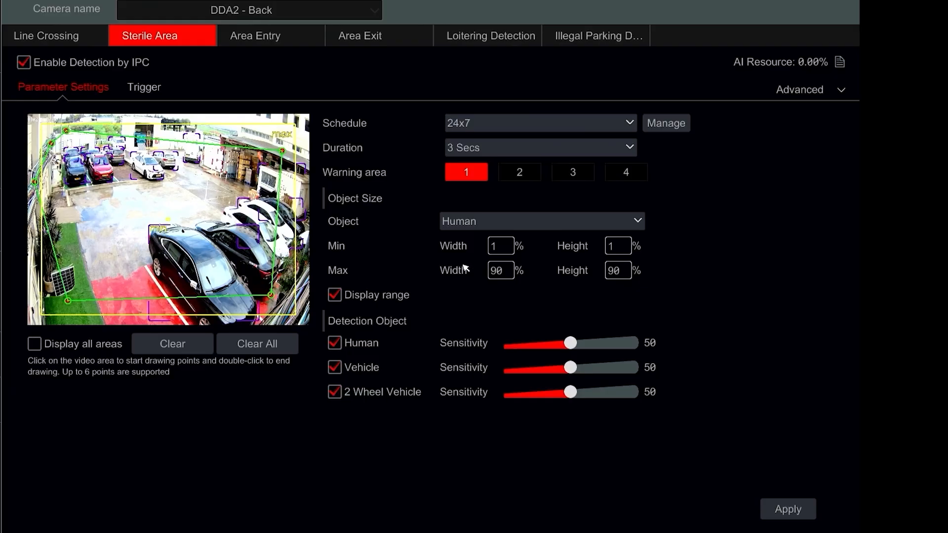
left_click(491, 252)
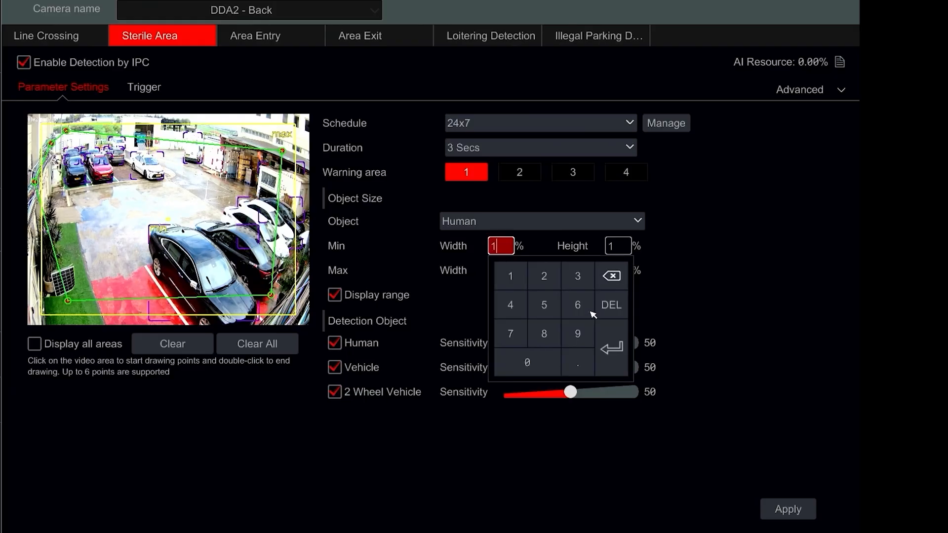
left_click(580, 332)
left_click(615, 248)
left_click(660, 278)
left_click(660, 302)
left_click(721, 226)
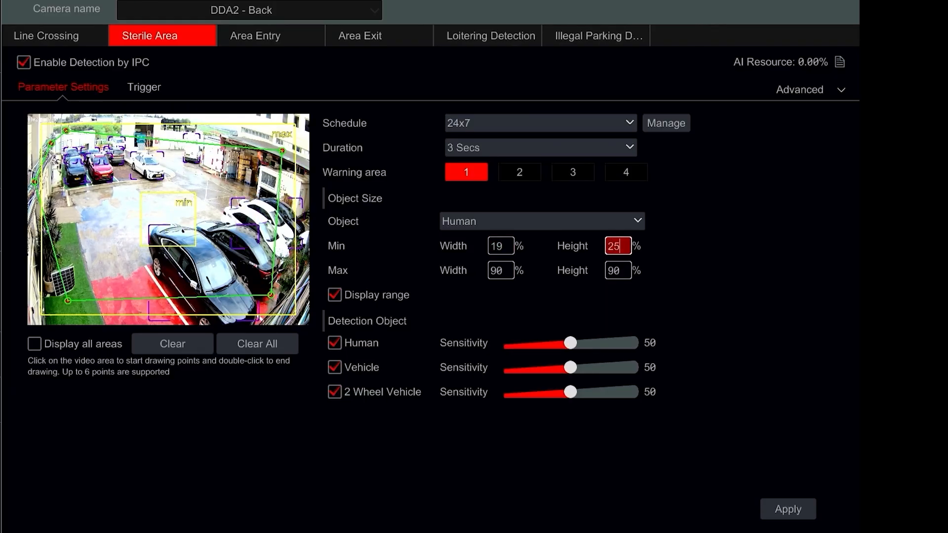
left_click(508, 251)
left_click(575, 334)
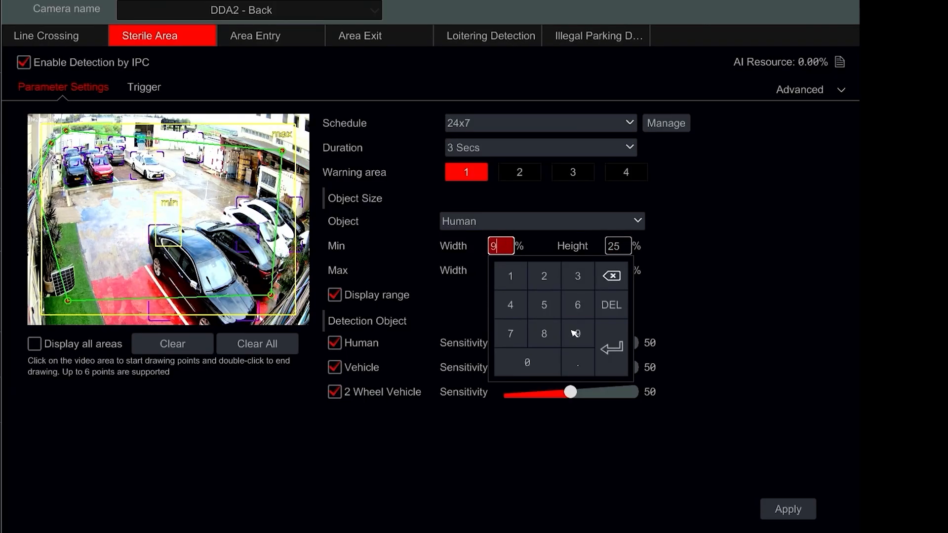
left_click(636, 267)
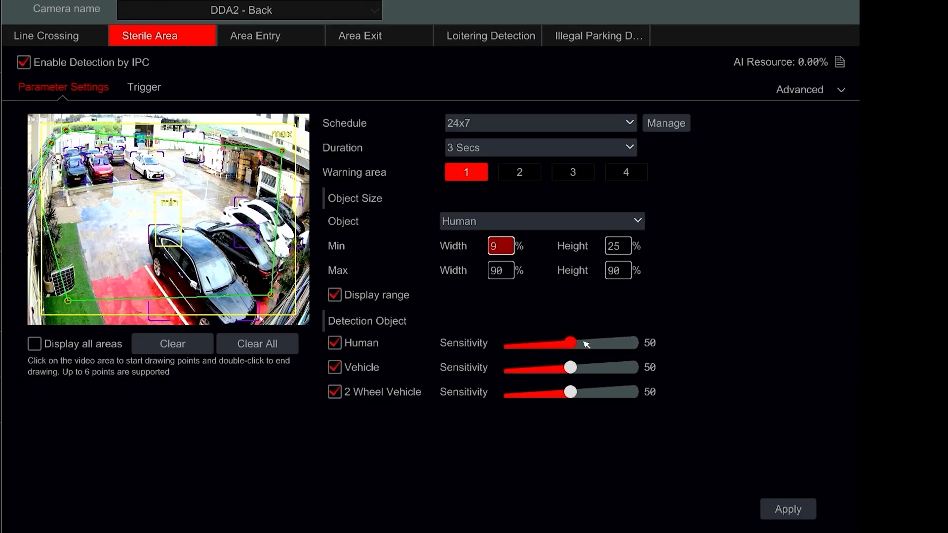
Limit Sterile Area detection to Human, set the human sensitivity to 66, and apply the settings.
left_click(368, 369)
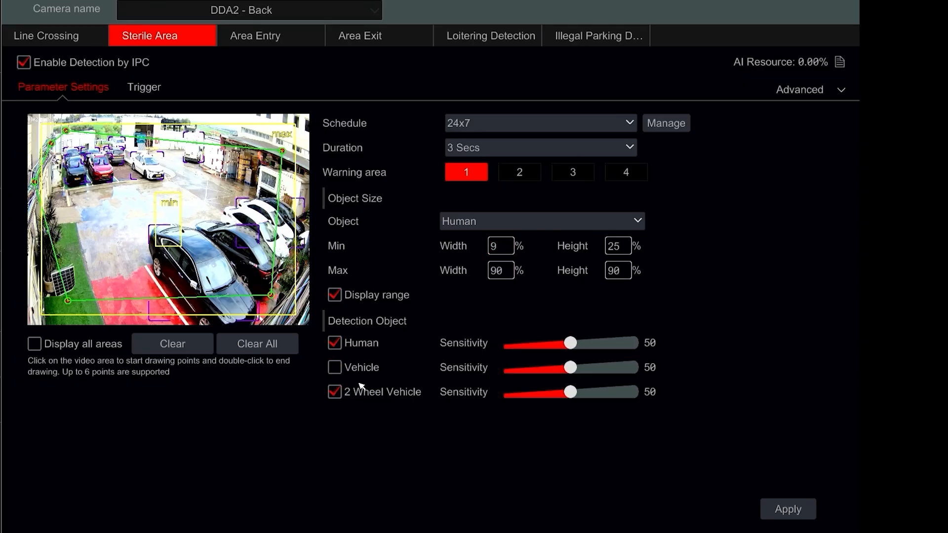
left_click(584, 345)
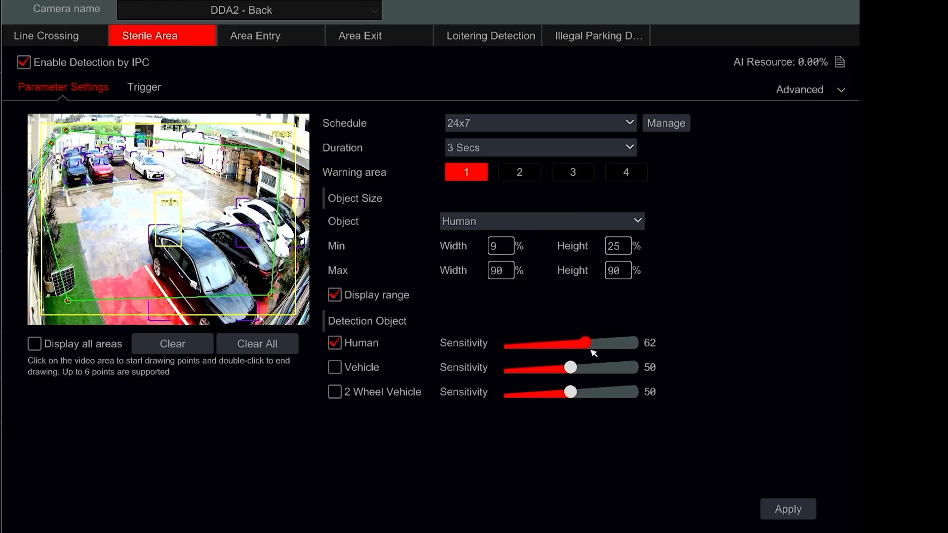
left_click(774, 511)
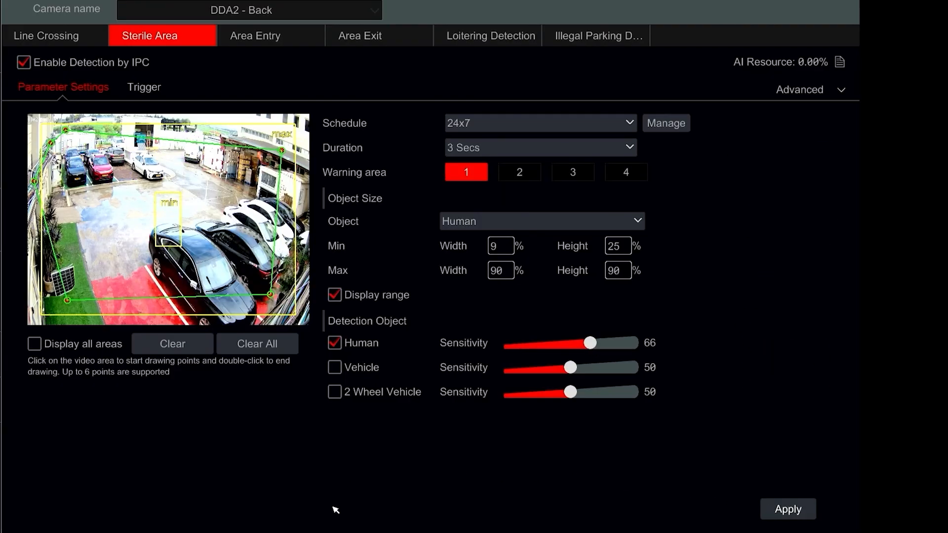
Set the Sterile Area triggers to Snapshot, Push and Video Pop-up, and apply them.
left_click(160, 91)
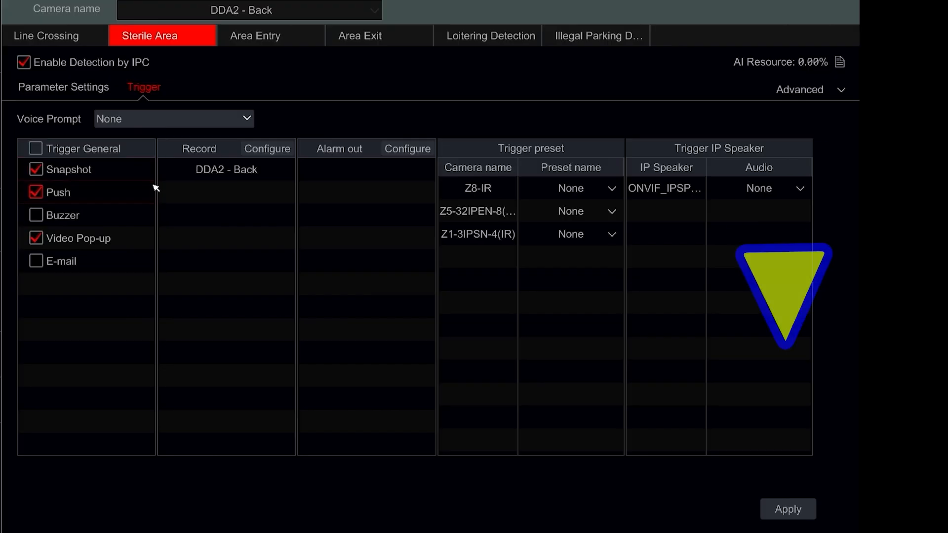
left_click(780, 508)
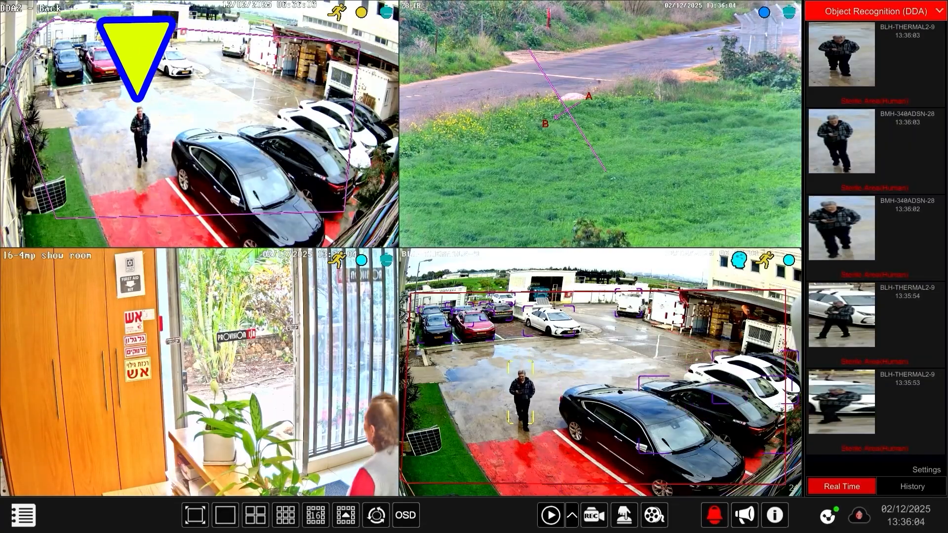
double_click(199, 363)
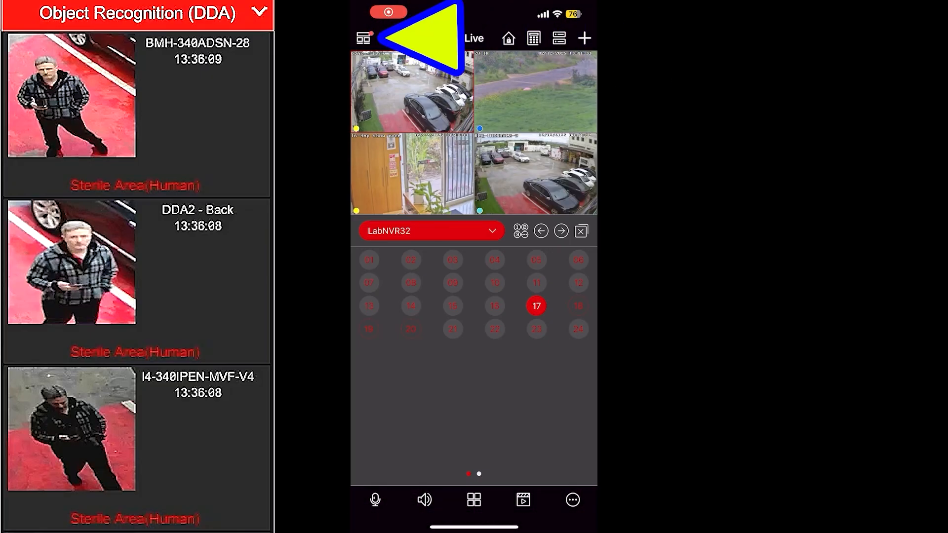
In the mobile app, open the newest DDA2 - Back Sterile Area notification and play back its recording zoomed in on the walking person.
left_click(363, 38)
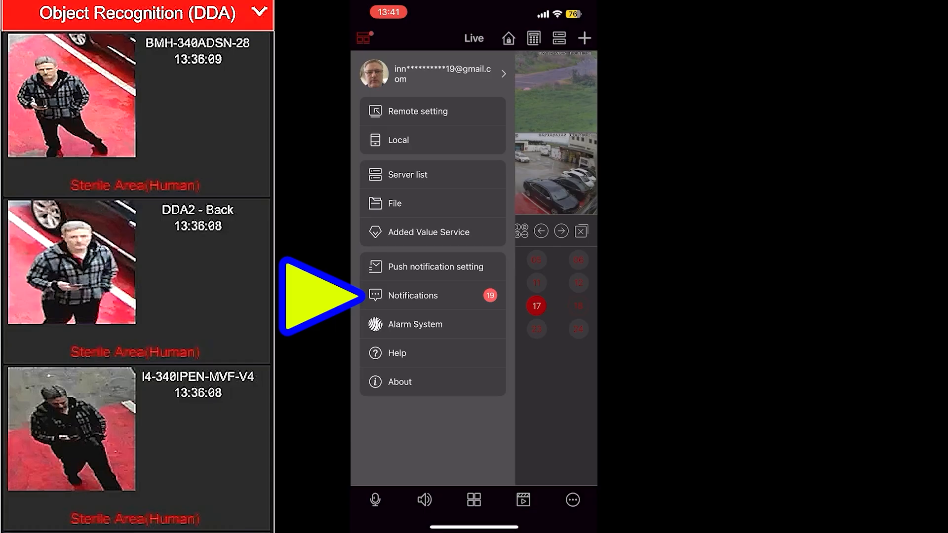
left_click(413, 295)
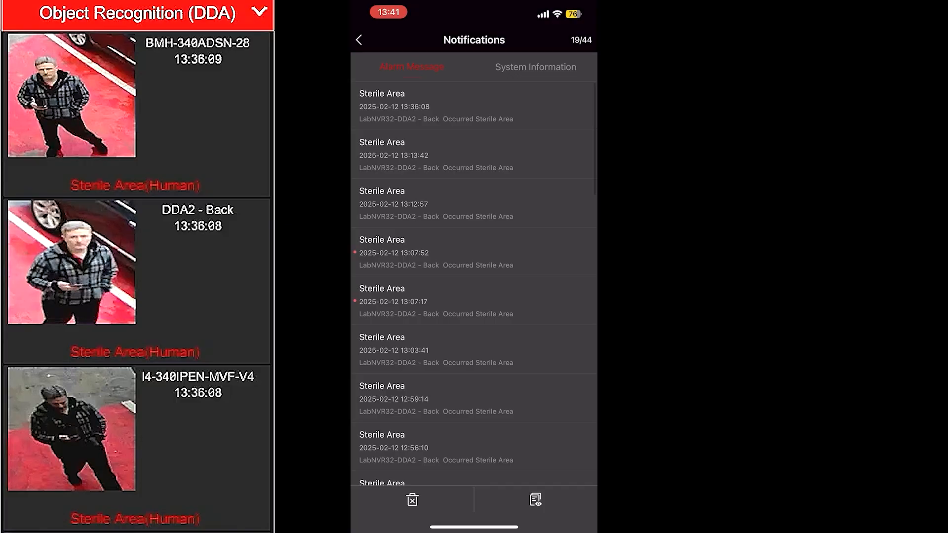
left_click(474, 106)
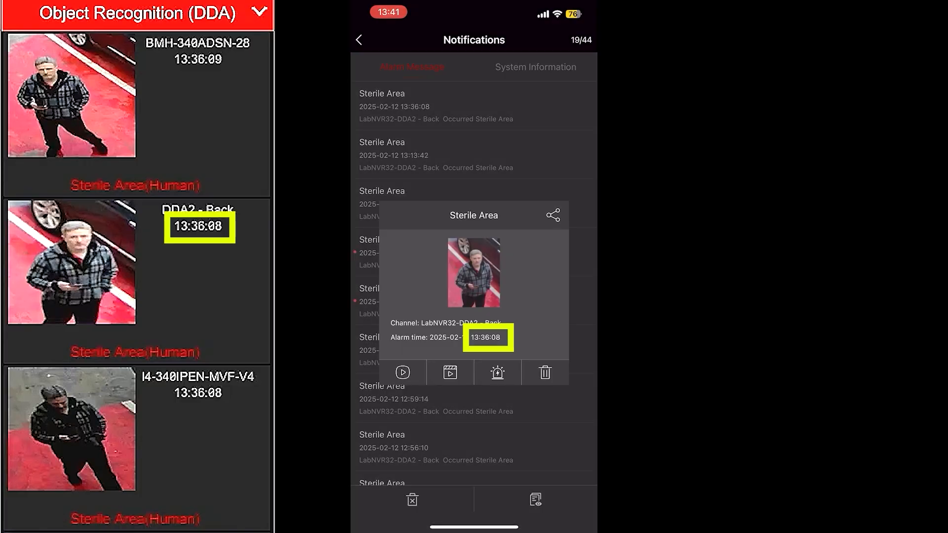
left_click(450, 372)
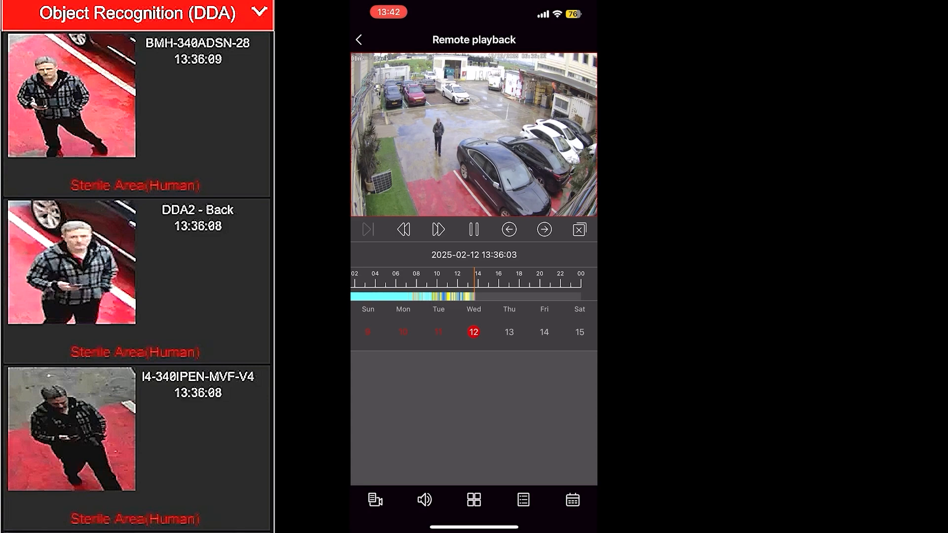
scroll(474, 135, "up", 5)
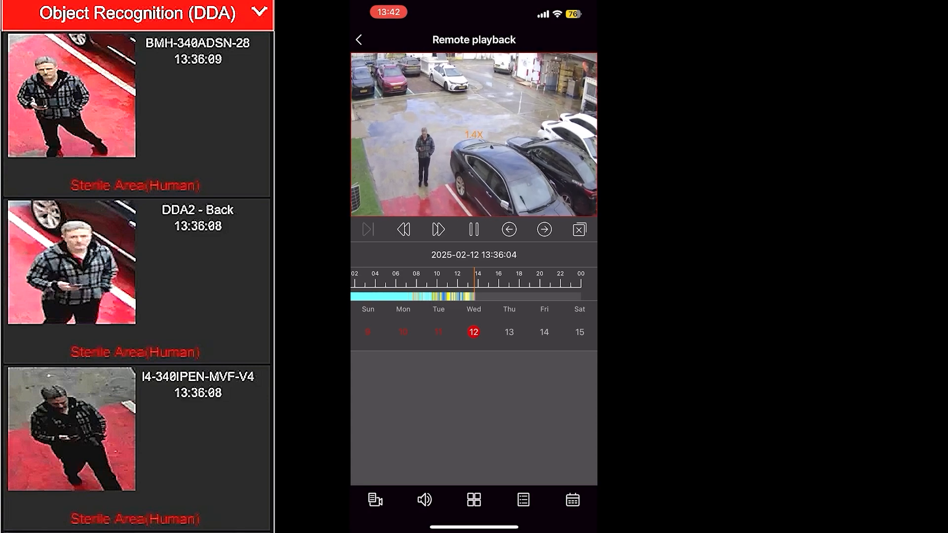
left_click_drag(452, 154, 496, 114)
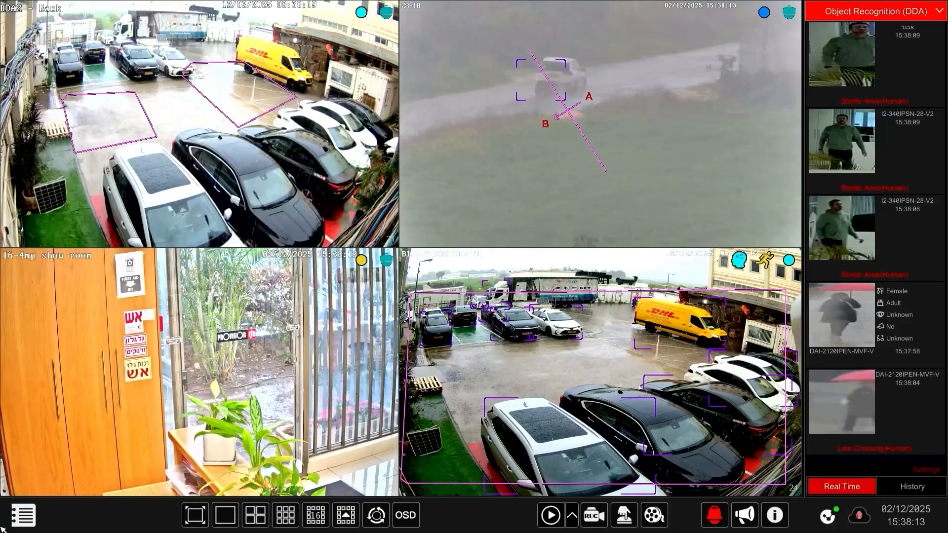
Open the recorder's Perimeter Monitoring (DDA) settings and enable Area Entry on DDA2 - Back with warning area 1 drawn near the yellow van.
left_click(23, 515)
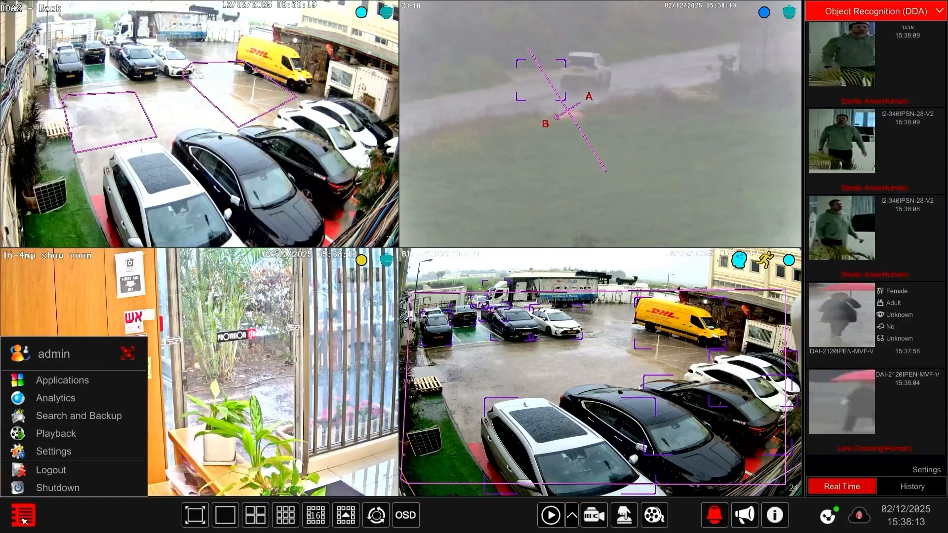
left_click(47, 451)
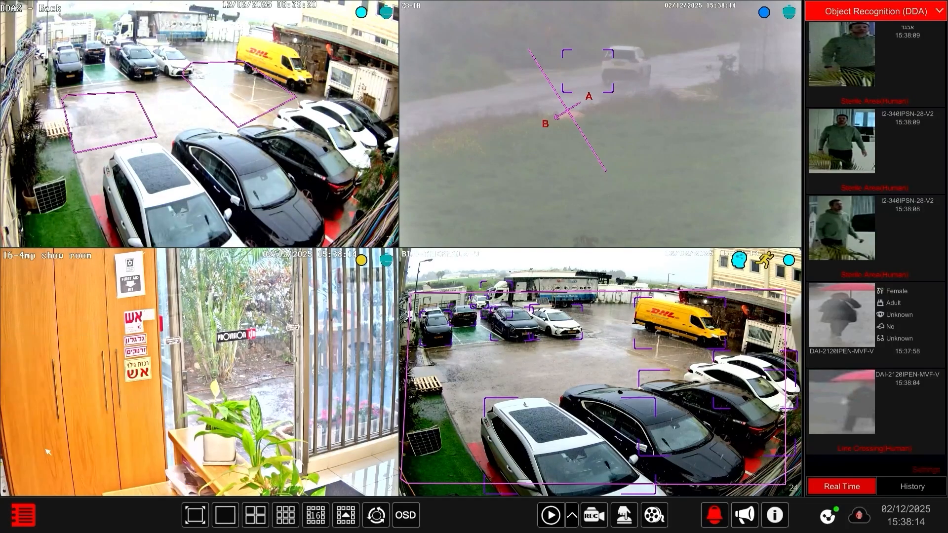
left_click(513, 138)
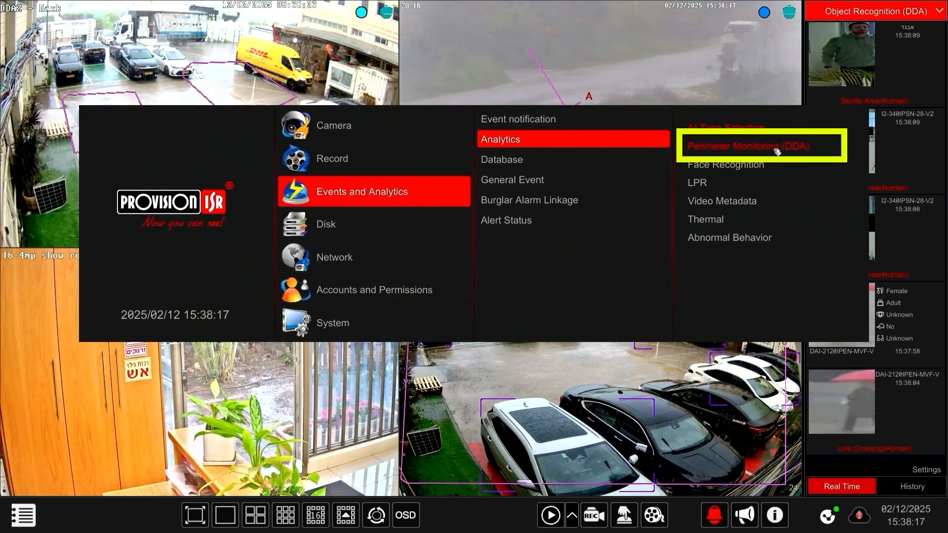
left_click(777, 151)
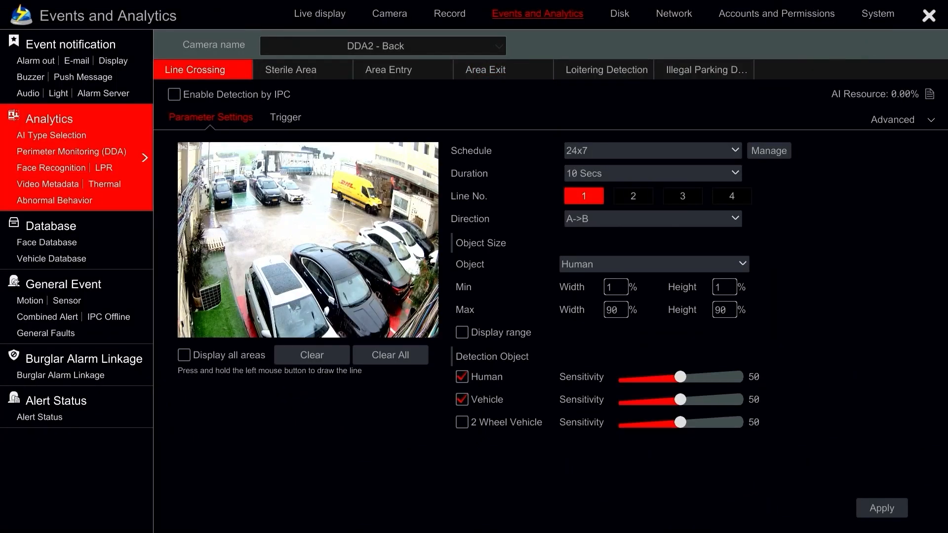
left_click(360, 71)
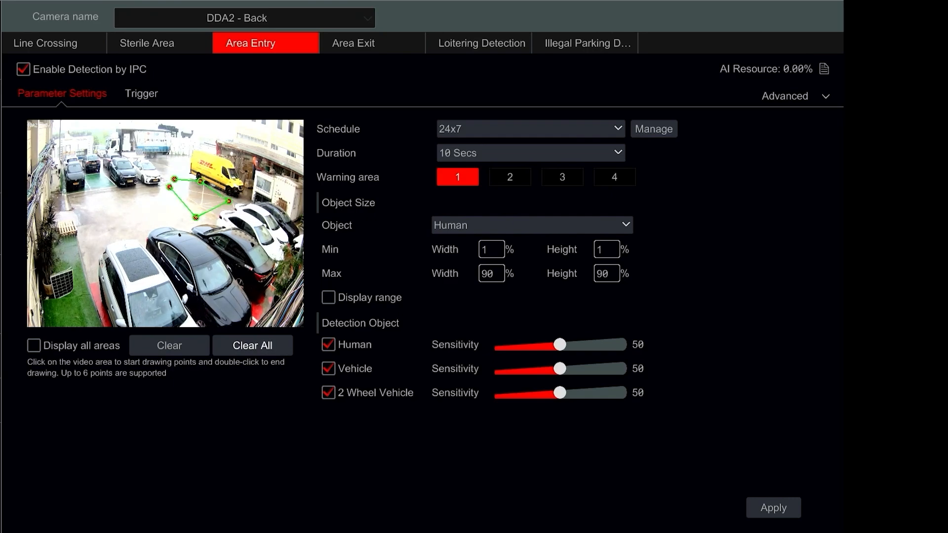
Set Area Entry to a 3 Secs duration and Human only, apply it, and use Push and Video Pop-up as its triggers.
left_click(459, 157)
left_click(462, 169)
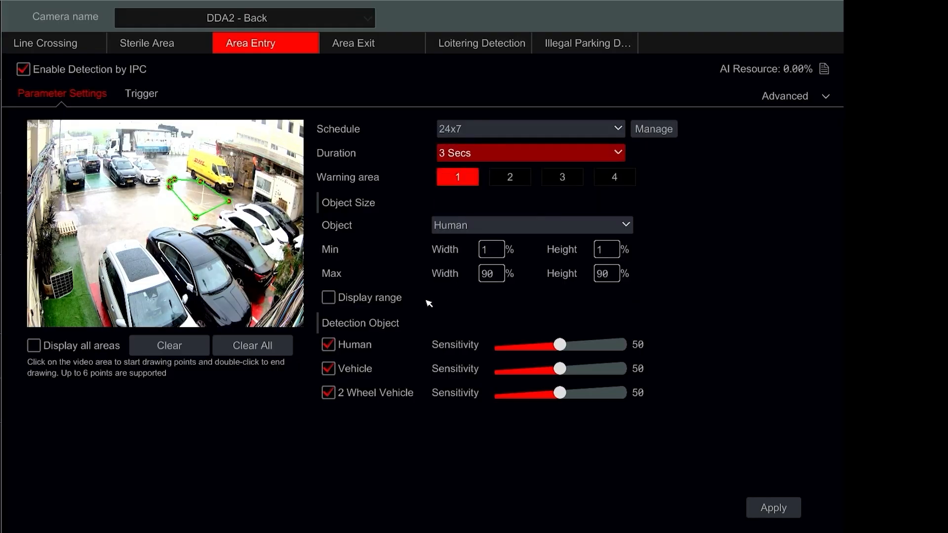
left_click(349, 372)
left_click(355, 394)
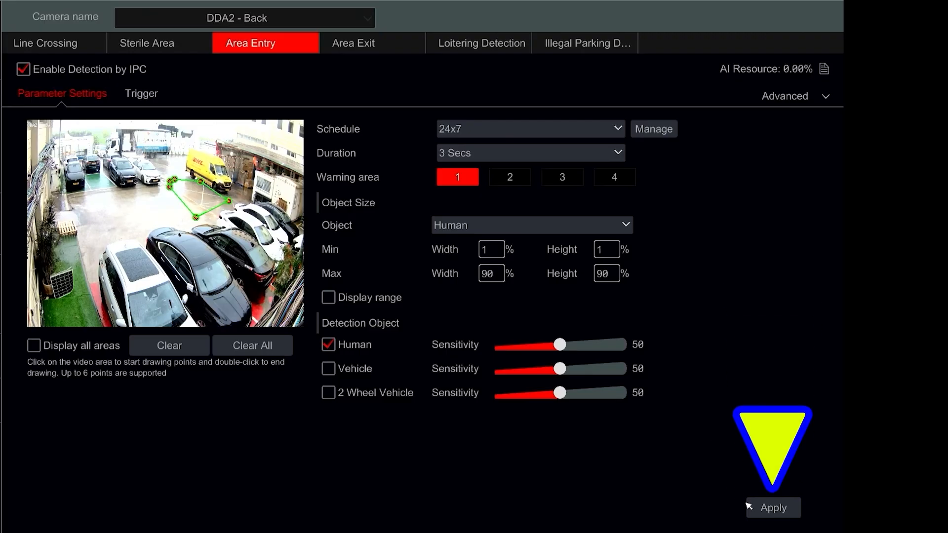
left_click(771, 508)
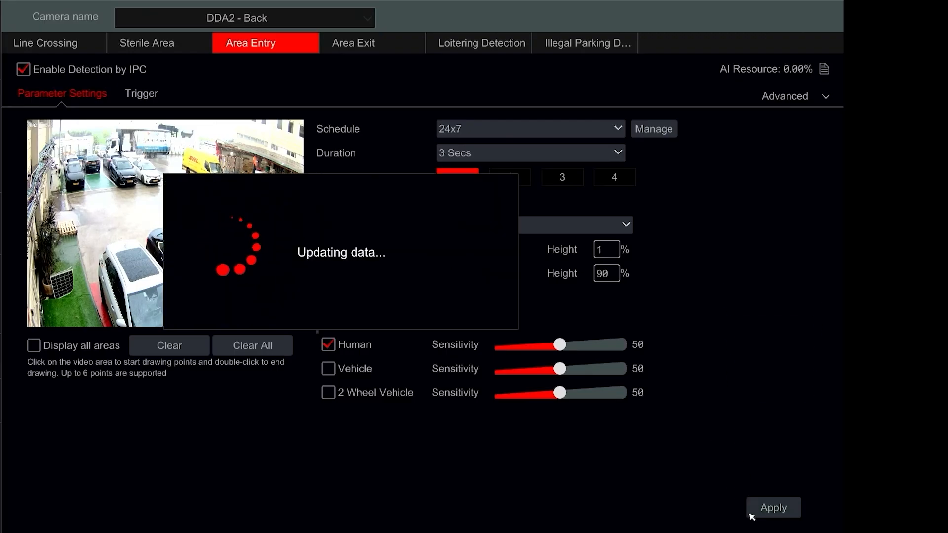
left_click(150, 97)
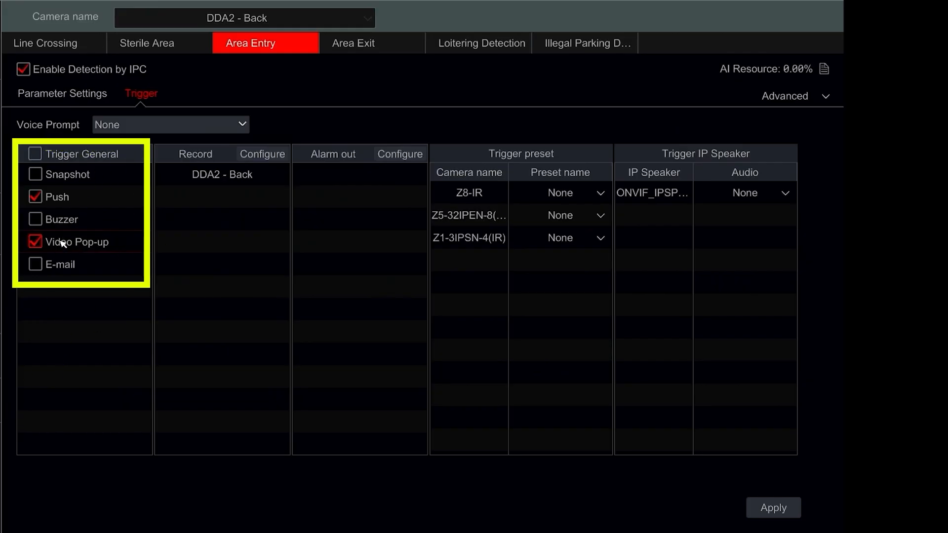
Enable Area Exit for Human only with a six-point warning area 1 near the pallet, apply it, and briefly display all areas.
left_click(351, 45)
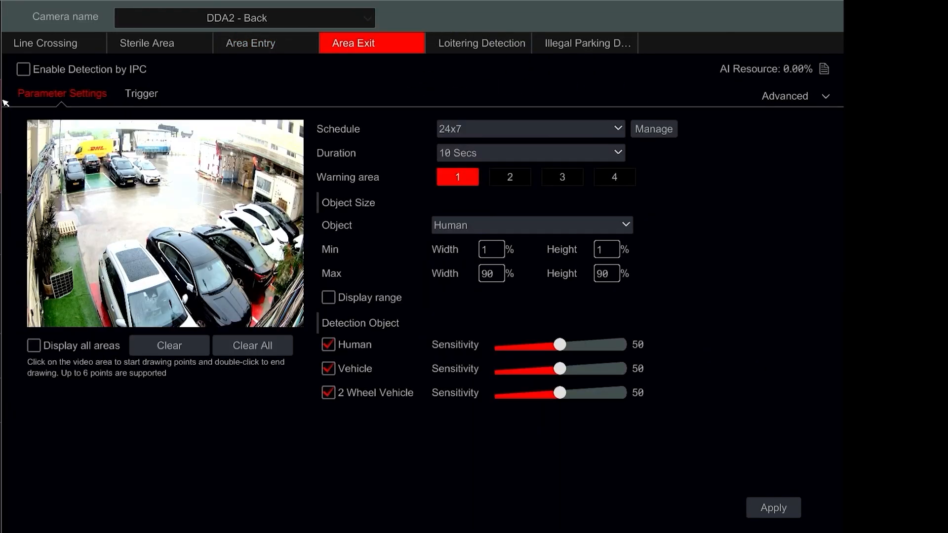
left_click(23, 69)
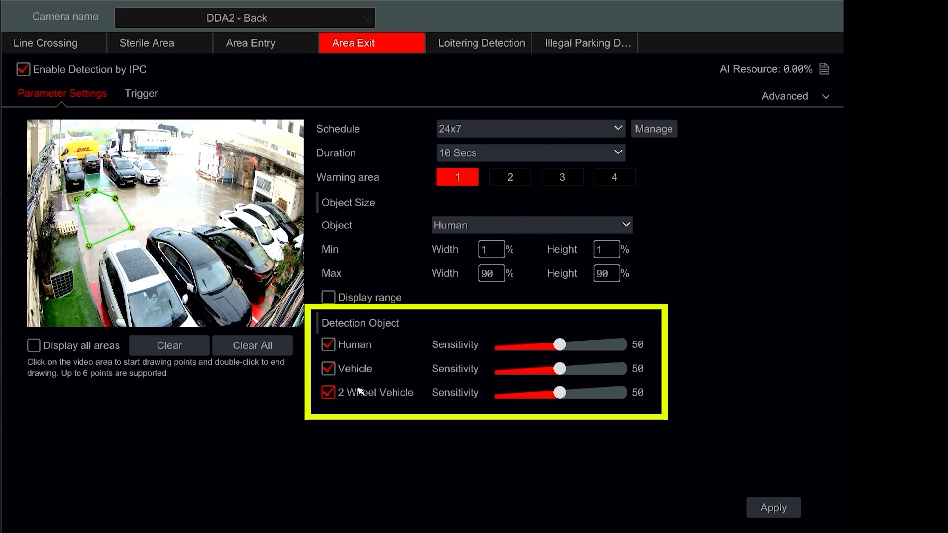
left_click(787, 509)
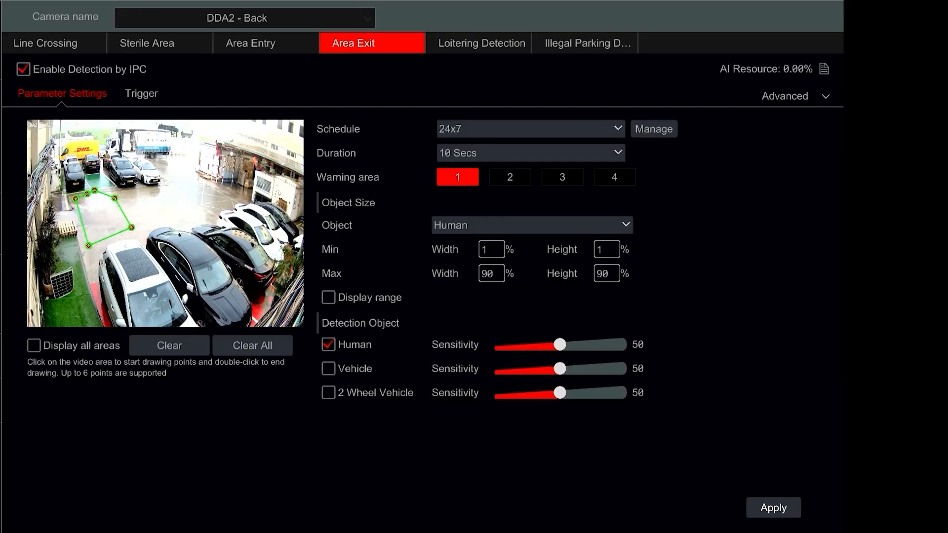
left_click(104, 348)
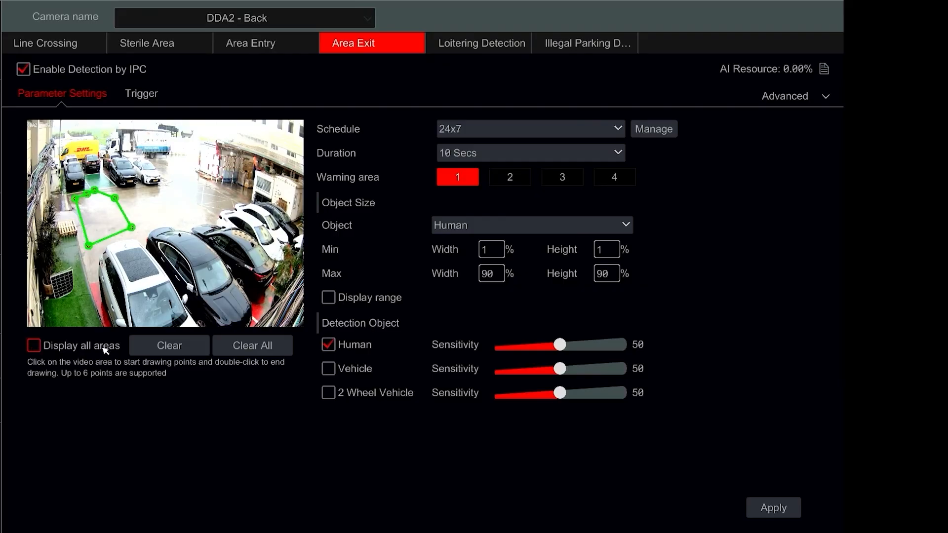
left_click(105, 349)
Set the Area Exit triggers to Push and Video Pop-up, and apply them.
left_click(142, 95)
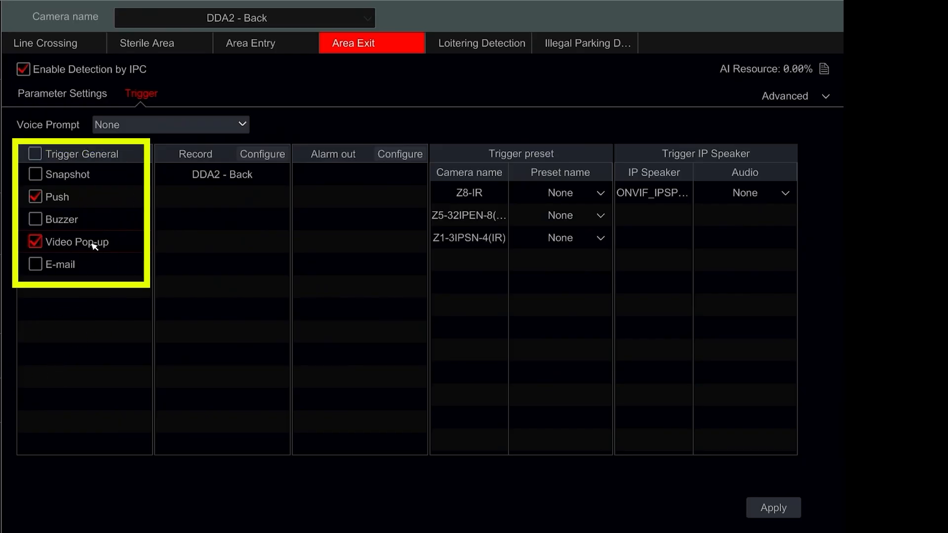
left_click(771, 508)
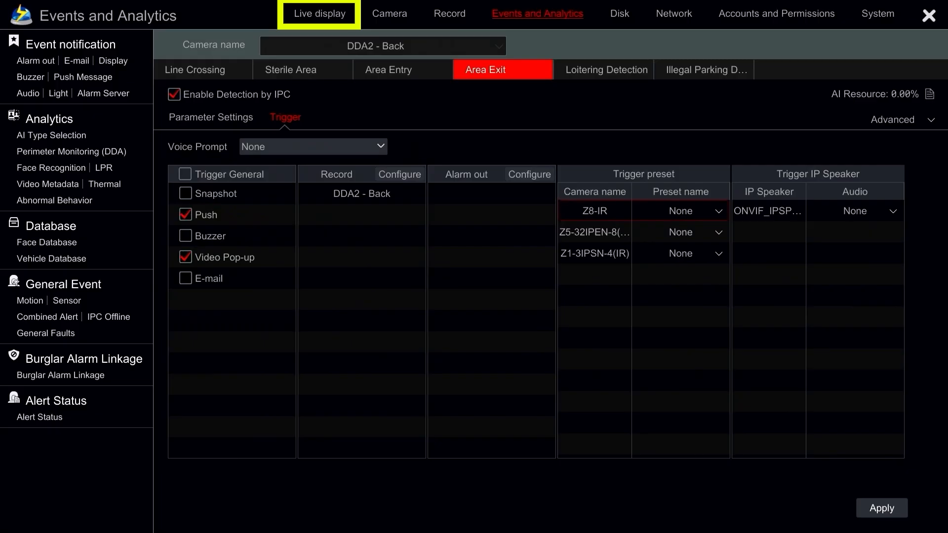
Return to the live display, watch area entries and exits in the enlarged DDA2 - Back view, and restore the four-camera view.
left_click(340, 20)
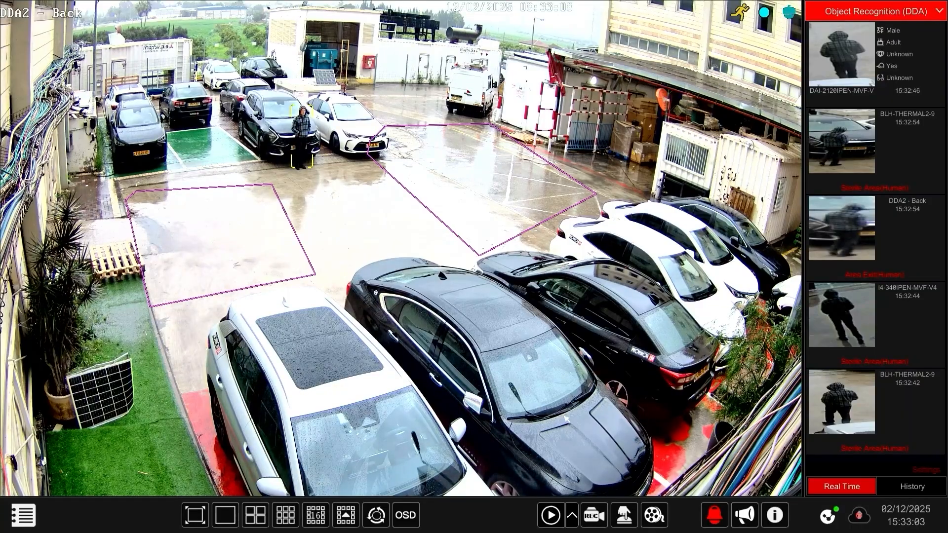
double_click(566, 419)
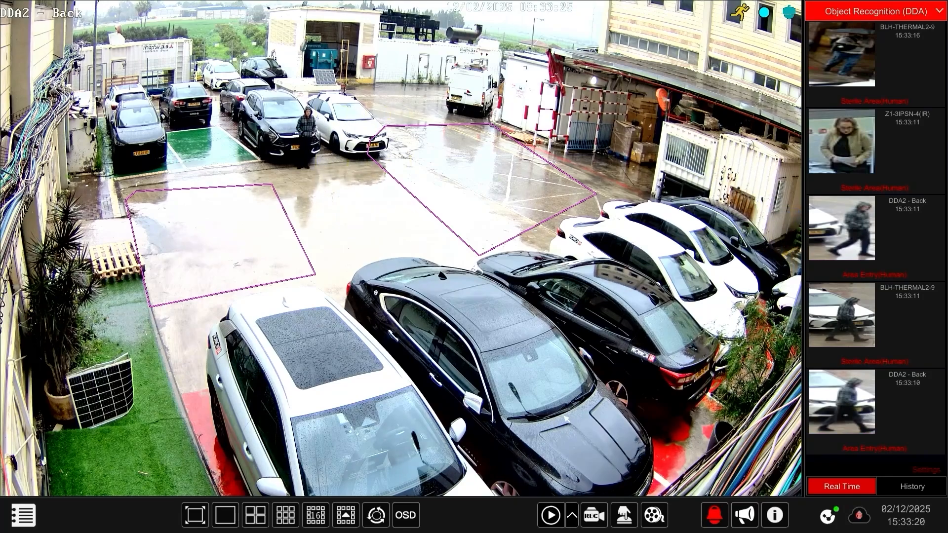
double_click(566, 419)
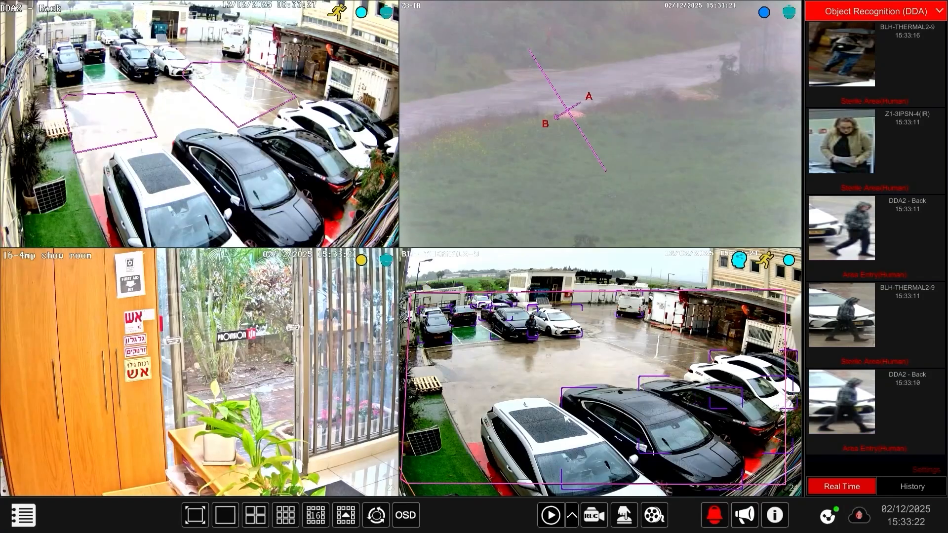